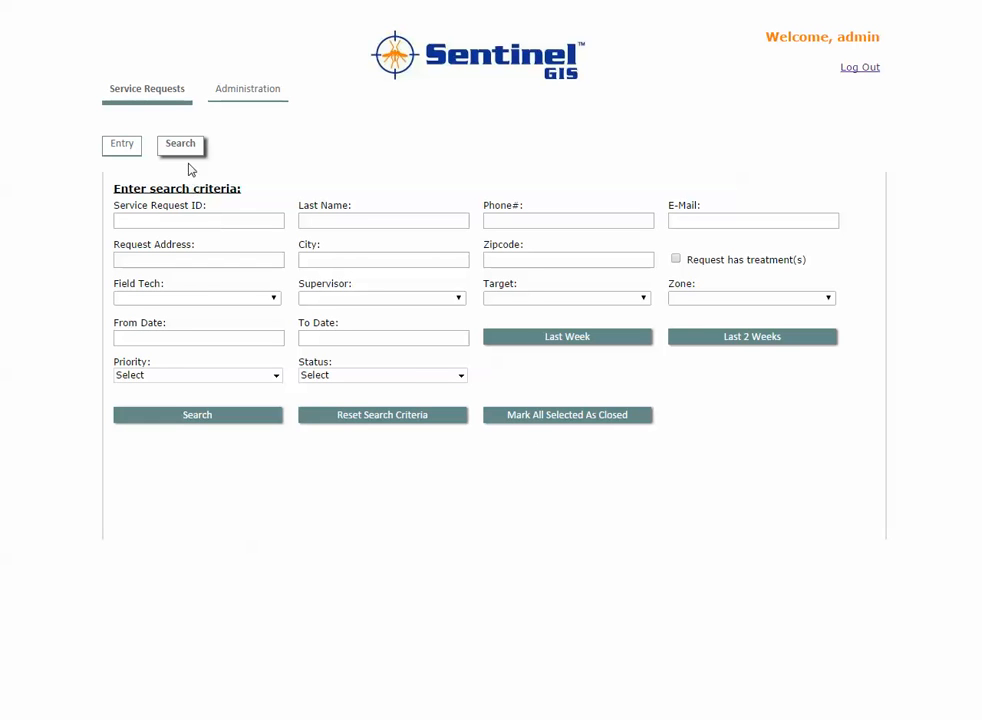
# Open the service request Entry form, scroll through it, then go to Administration
pyautogui.click(122, 150)
pyautogui.scroll(-3, 748, 411)
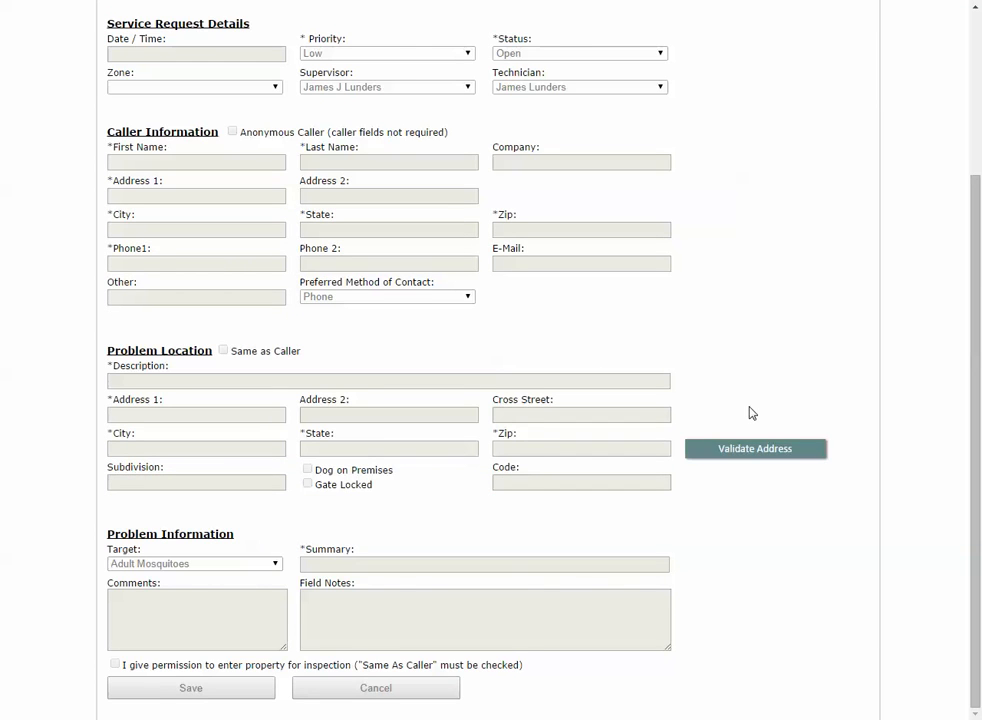
pyautogui.scroll(3, 752, 413)
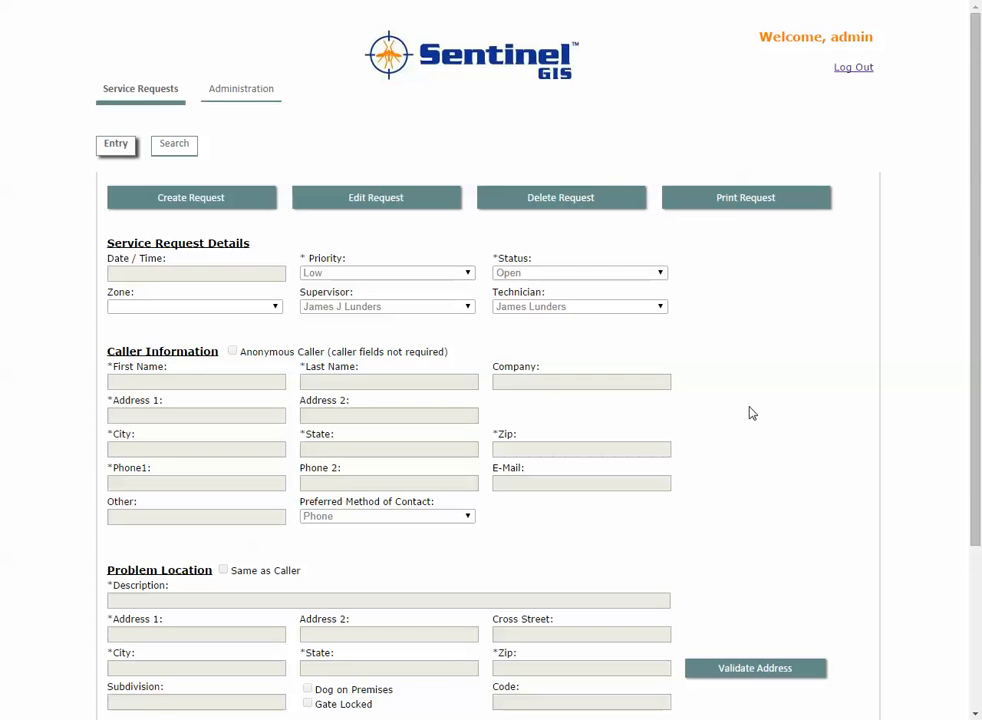
pyautogui.click(247, 93)
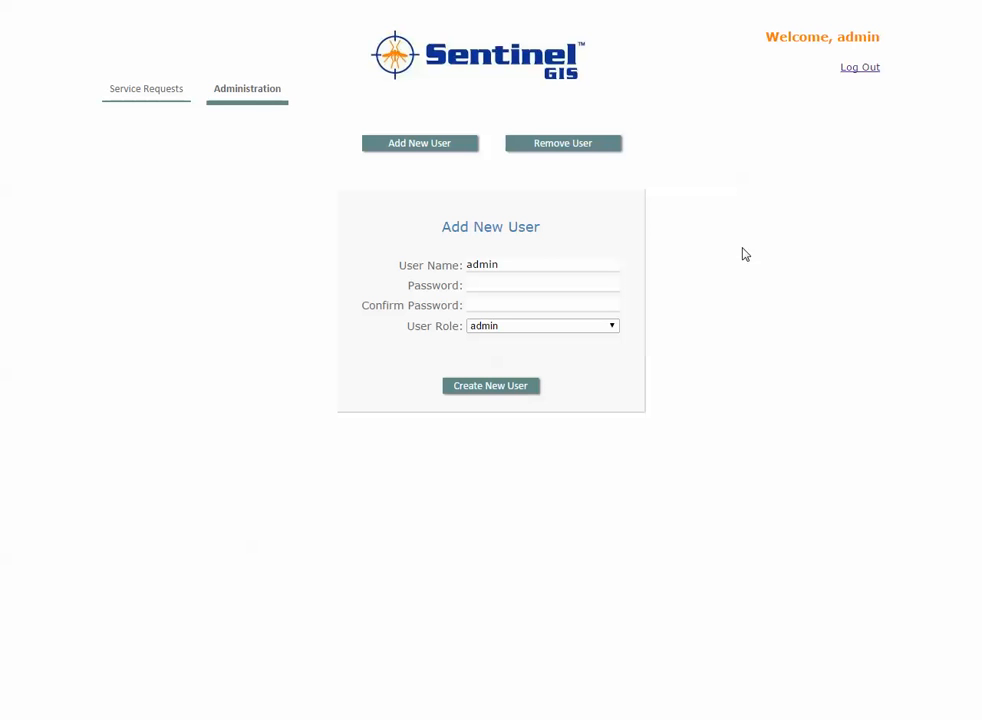
# Return to Service Requests and open the empty Search criteria form
pyautogui.click(158, 97)
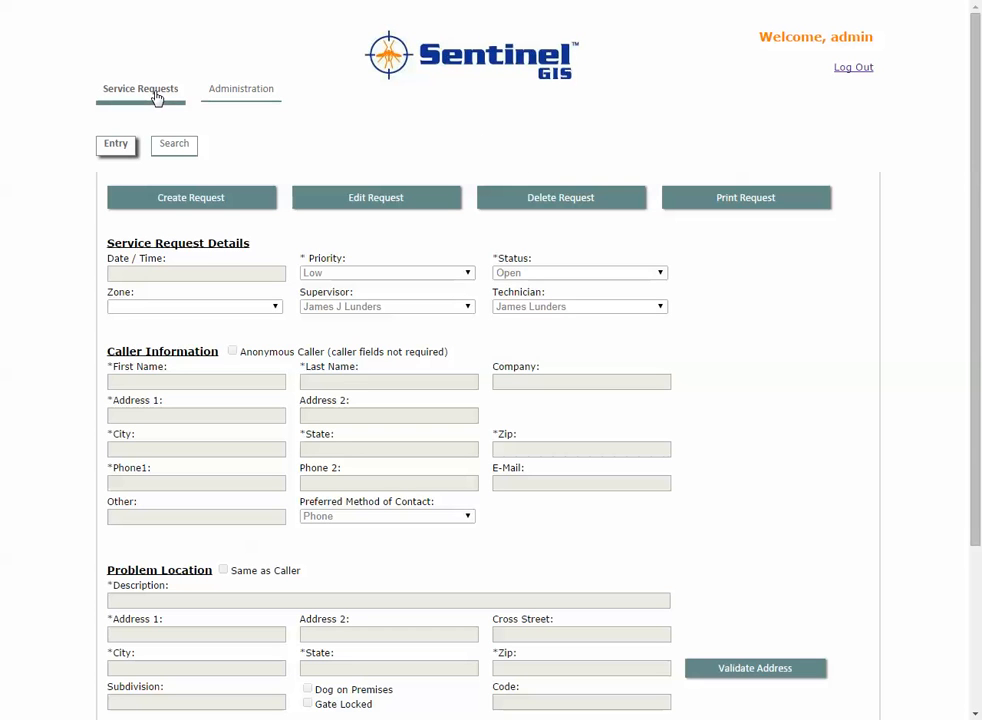
pyautogui.click(172, 146)
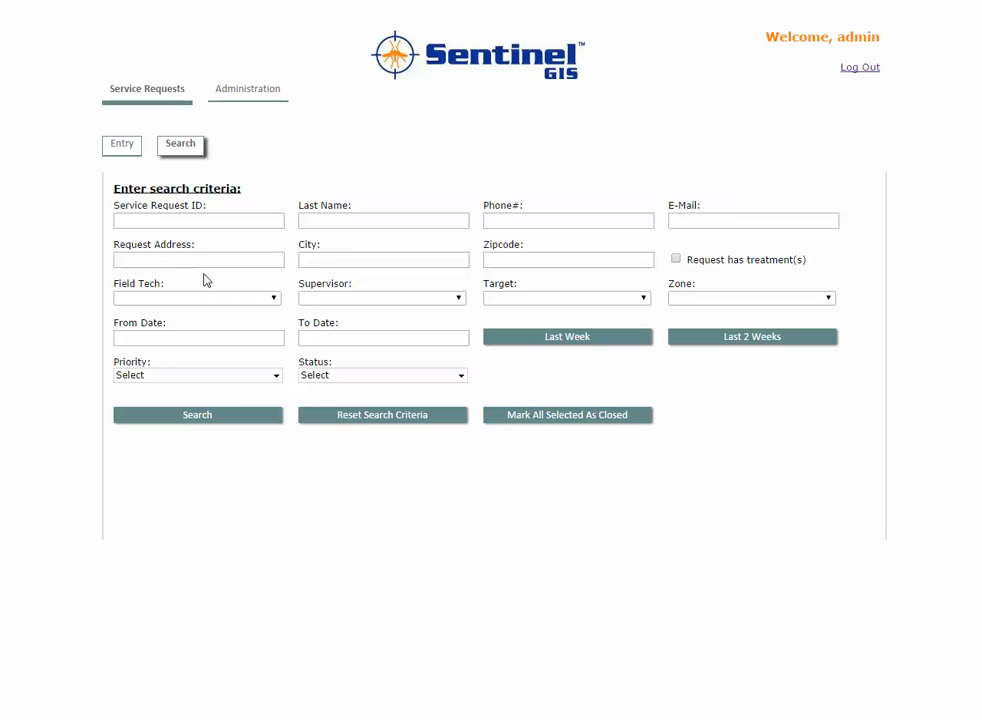
# Tick Select all in the Status filter so every request status is included
pyautogui.click(330, 376)
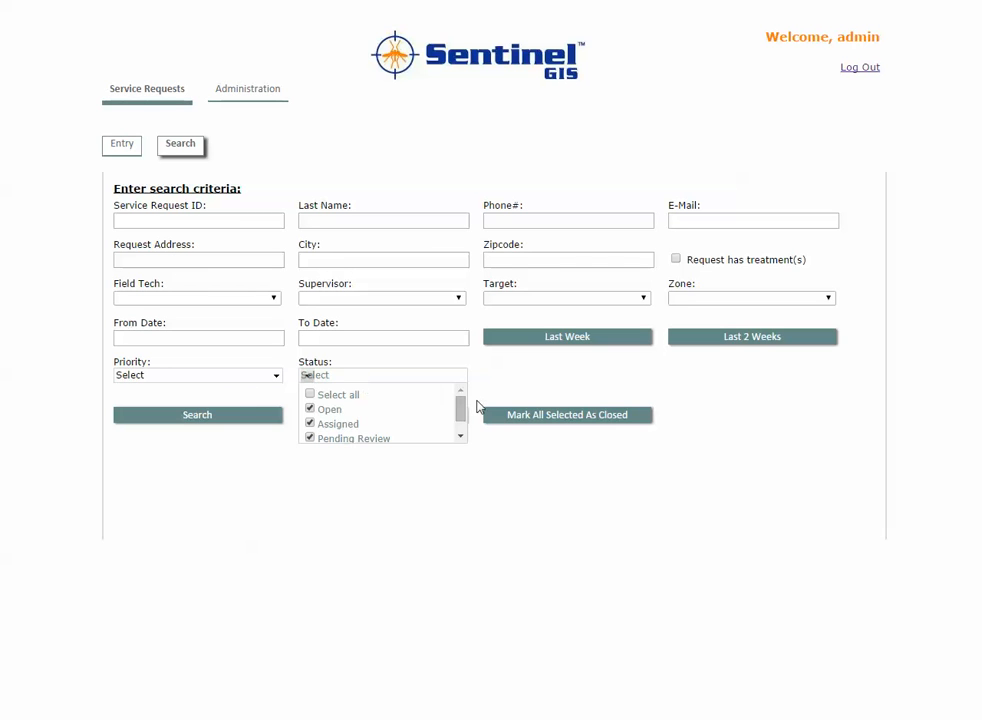
pyautogui.click(312, 396)
pyautogui.moveTo(457, 417); pyautogui.dragTo(464, 437)
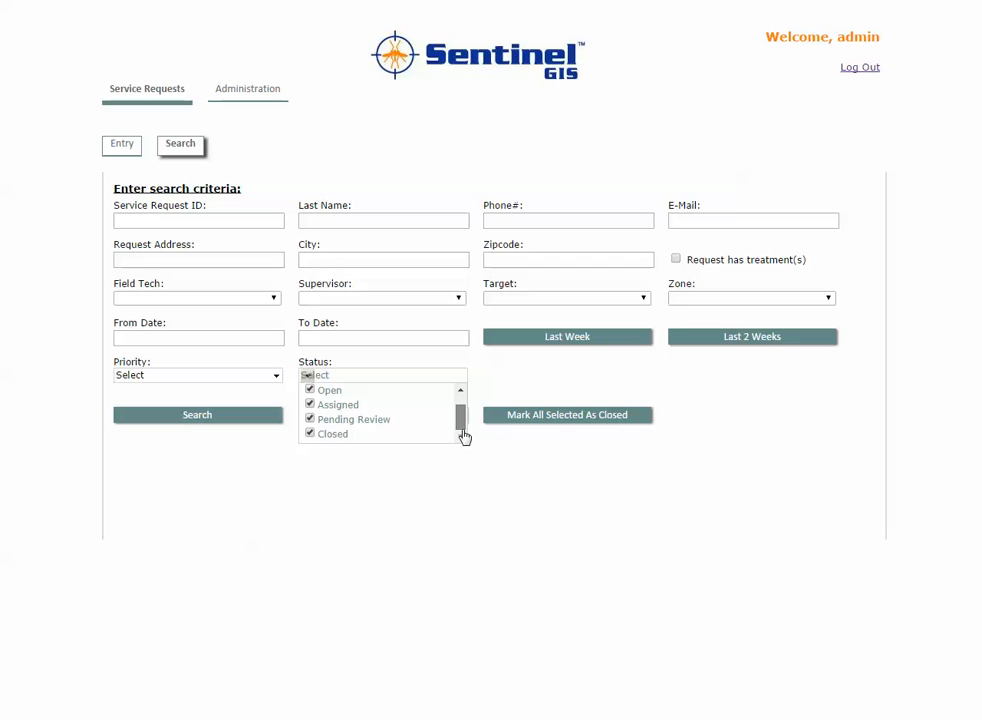
pyautogui.click(520, 388)
pyautogui.click(454, 388)
pyautogui.moveTo(463, 417); pyautogui.dragTo(463, 431)
pyautogui.click(510, 375)
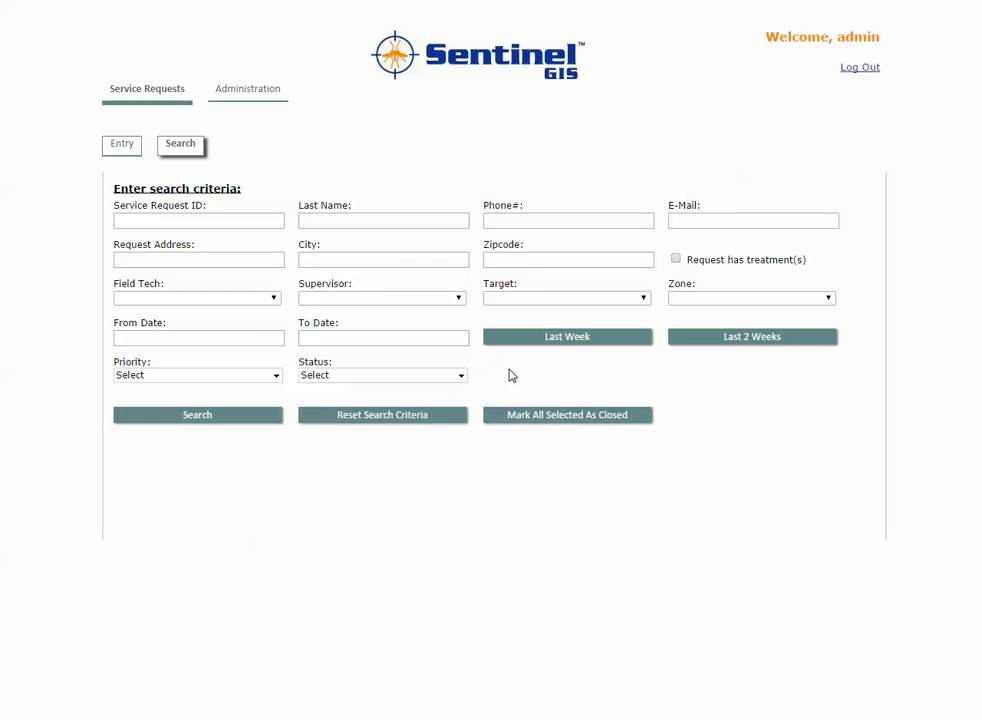
# Search all 1411 requests, open request 822, then start a new blank request
pyautogui.click(264, 420)
pyautogui.scroll(-3, 650, 445)
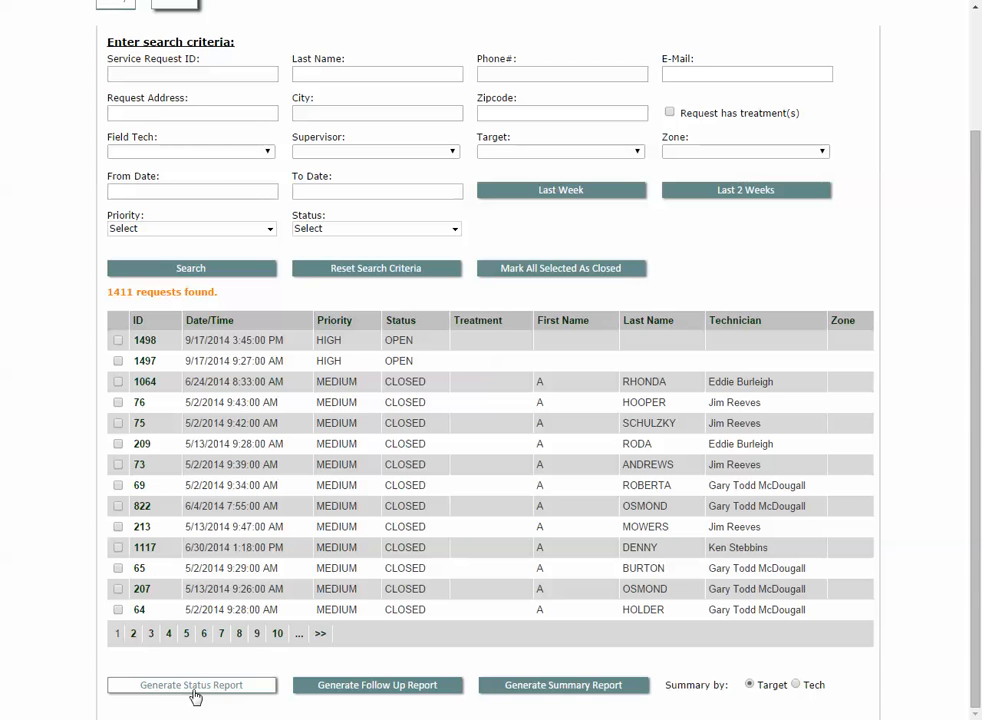
pyautogui.click(143, 508)
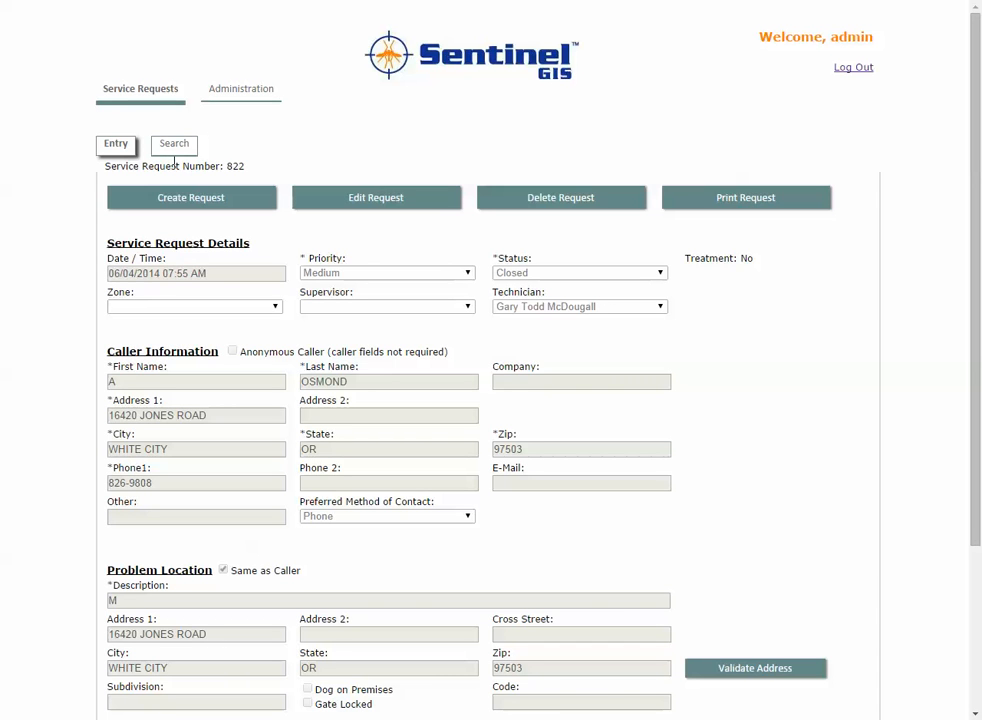
pyautogui.click(194, 196)
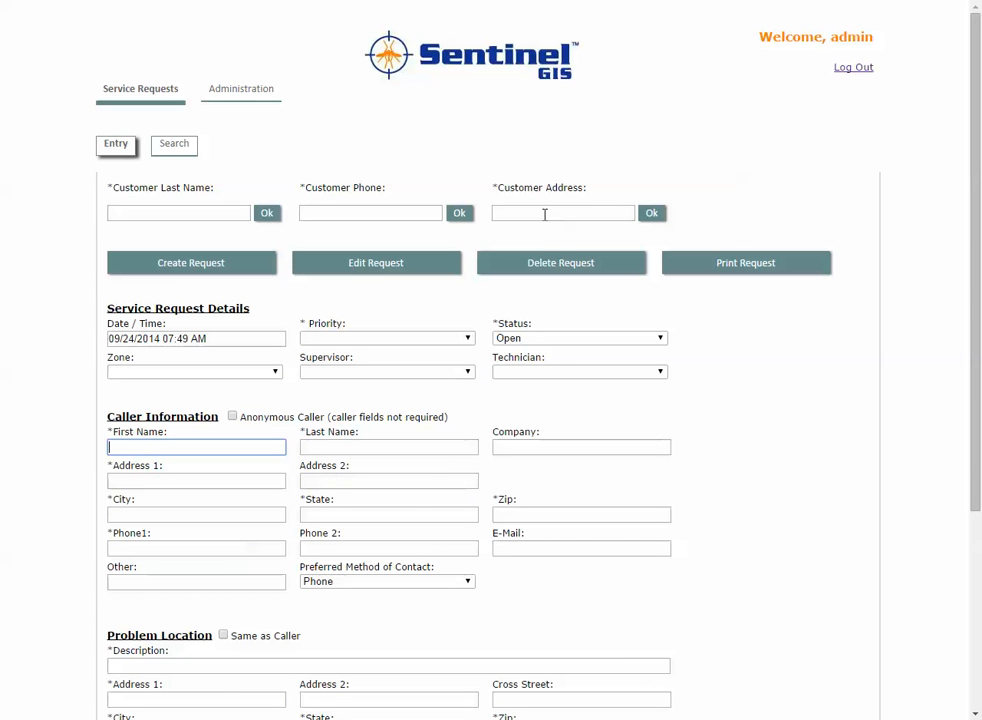
# Enter 'penninger' in the Customer Address lookup box
pyautogui.click(540, 213)
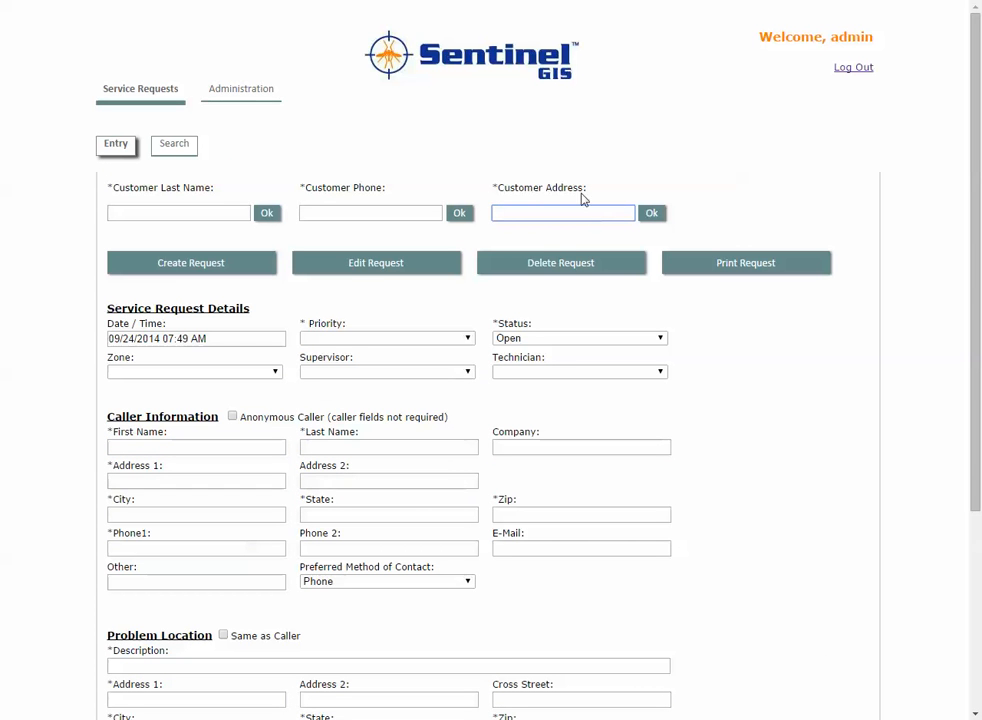
pyautogui.click(186, 211)
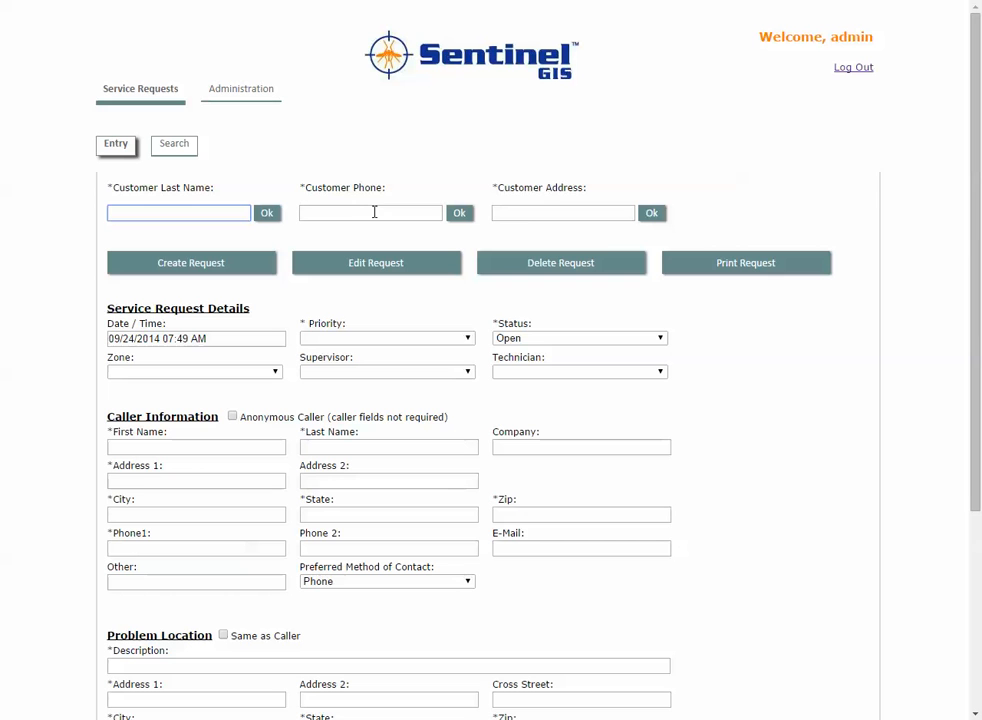
pyautogui.click(545, 214)
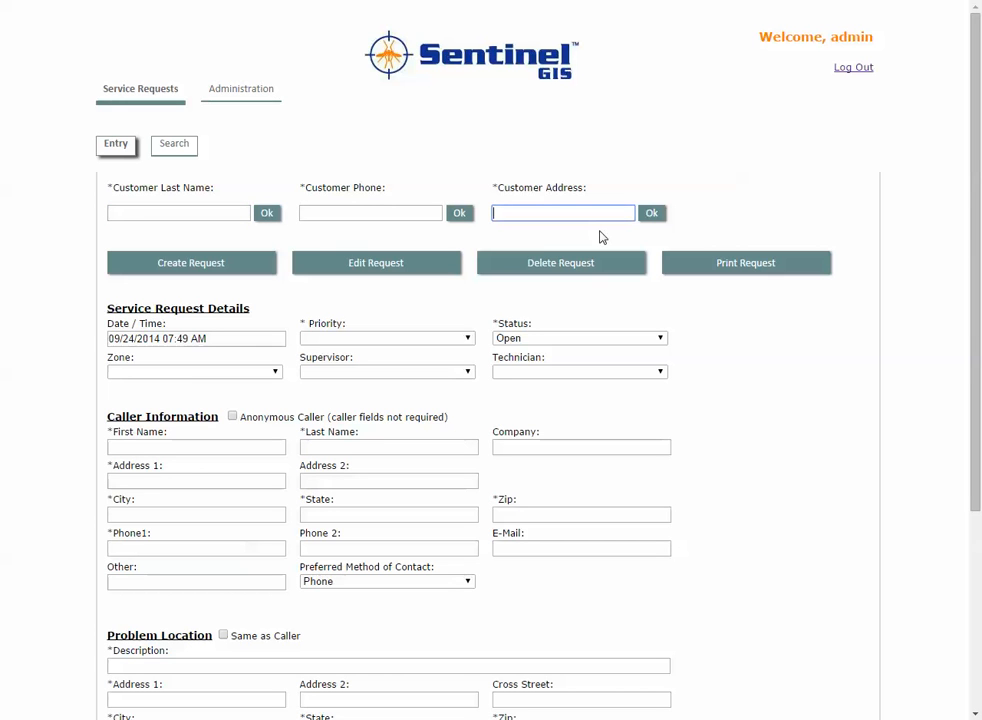
pyautogui.write('penninger')
# Run the address lookup and load the caller details from earlier request 1213
pyautogui.click(651, 216)
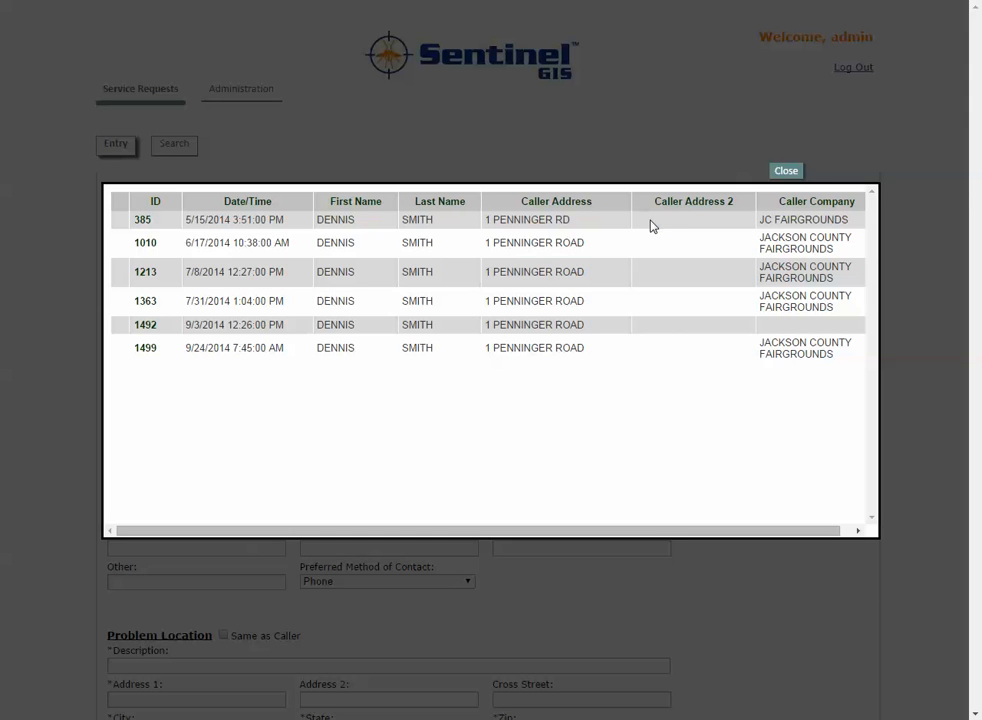
pyautogui.click(146, 274)
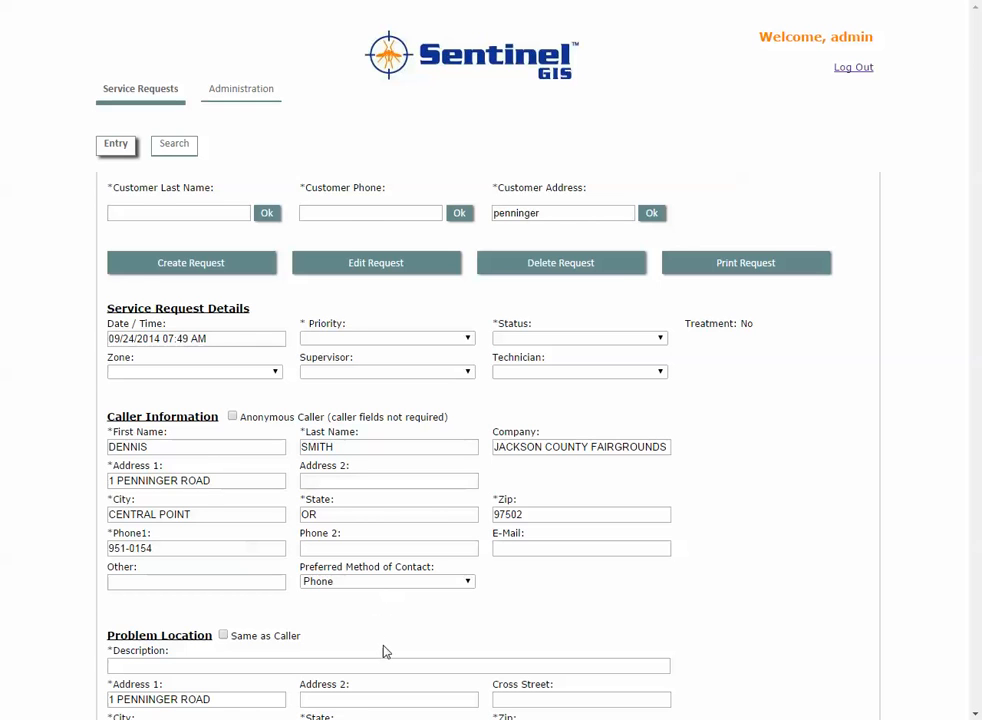
pyautogui.scroll(-2, 394, 646)
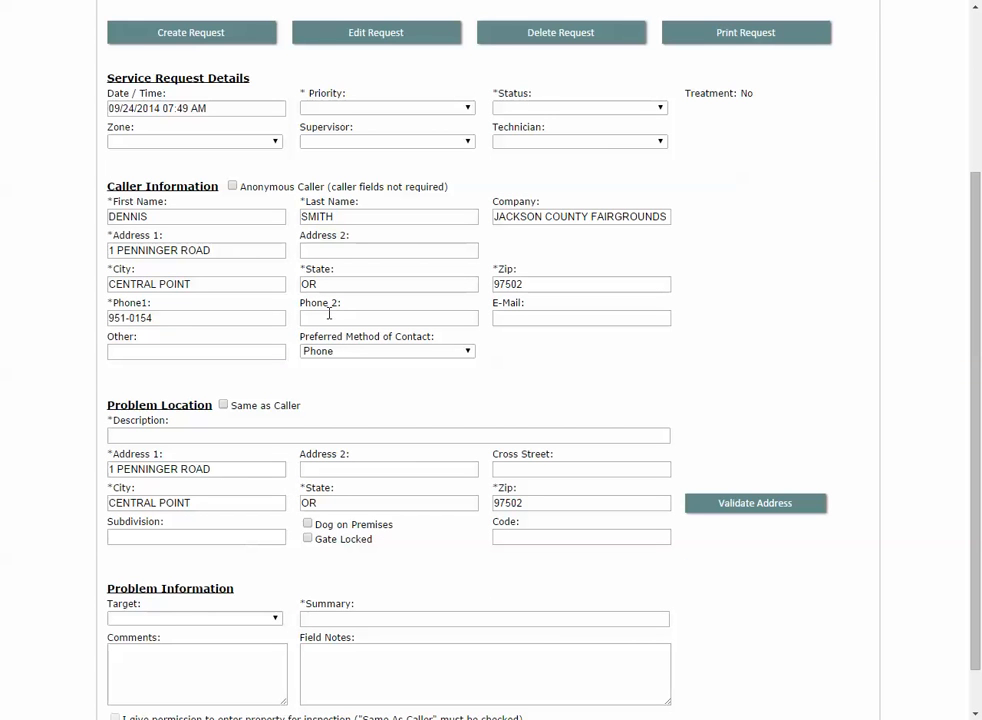
# Set the request's priority to High and its status to Open
pyautogui.click(429, 107)
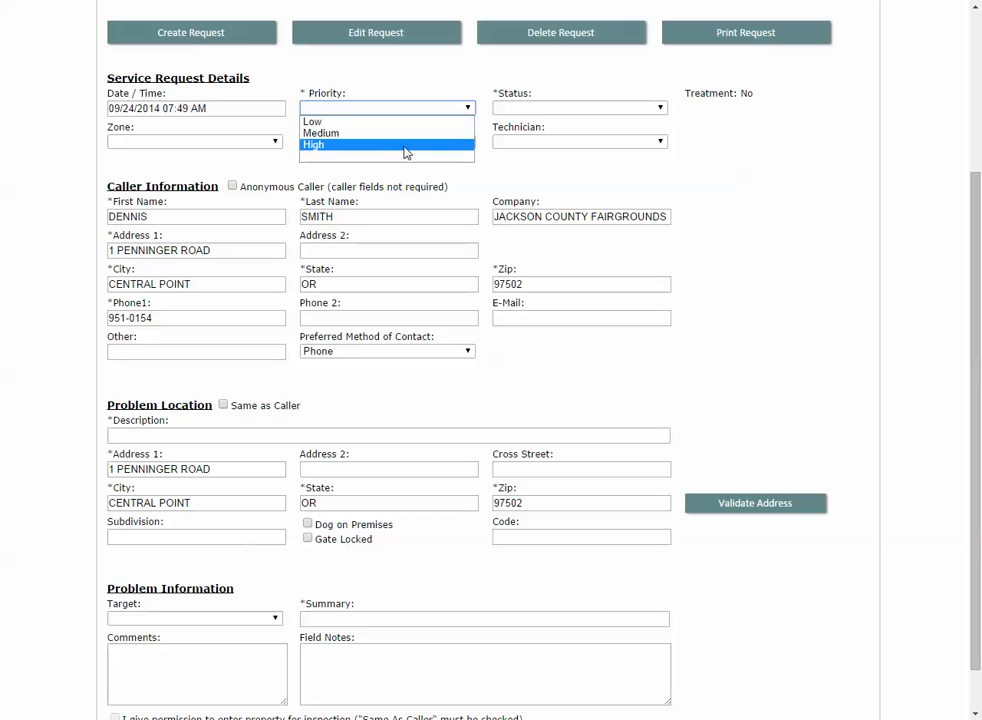
pyautogui.click(405, 146)
pyautogui.click(580, 108)
pyautogui.click(570, 123)
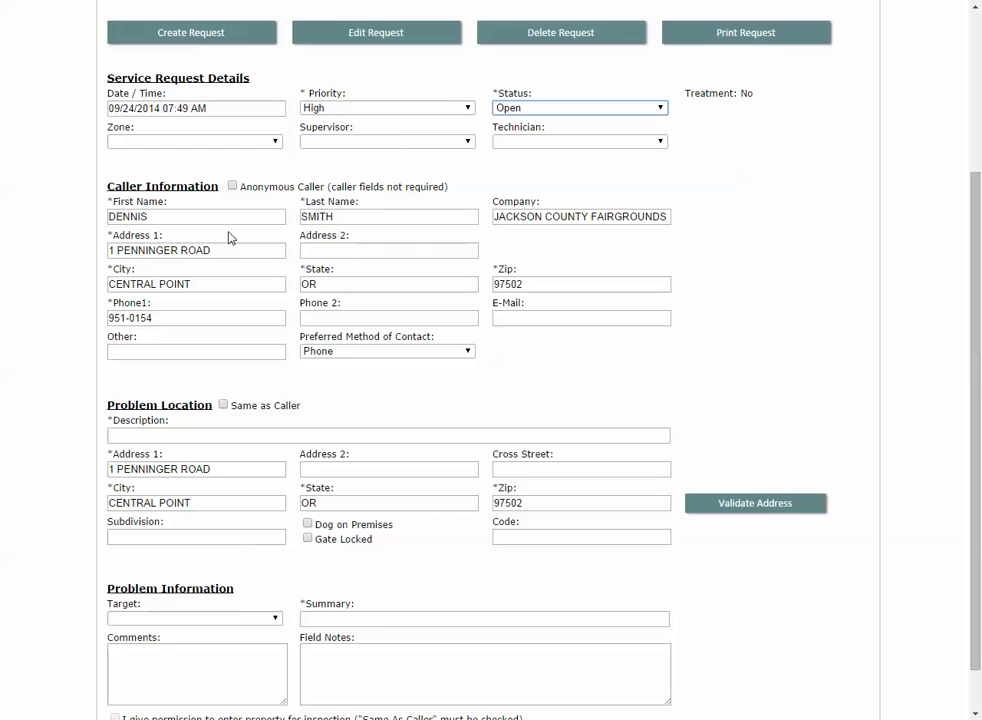
# Add a second phone number, correct the caller's first name, and begin the 'back pasture' description
pyautogui.click(344, 320)
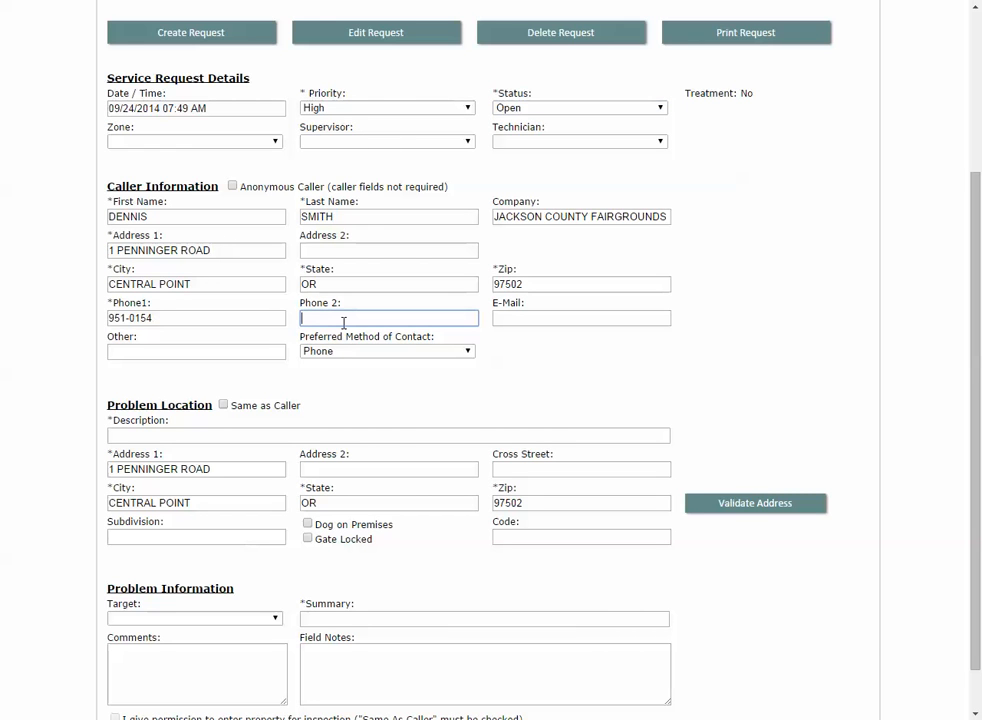
pyautogui.write('555-1212')
pyautogui.moveTo(170, 218); pyautogui.dragTo(108, 218)
pyautogui.write('J')
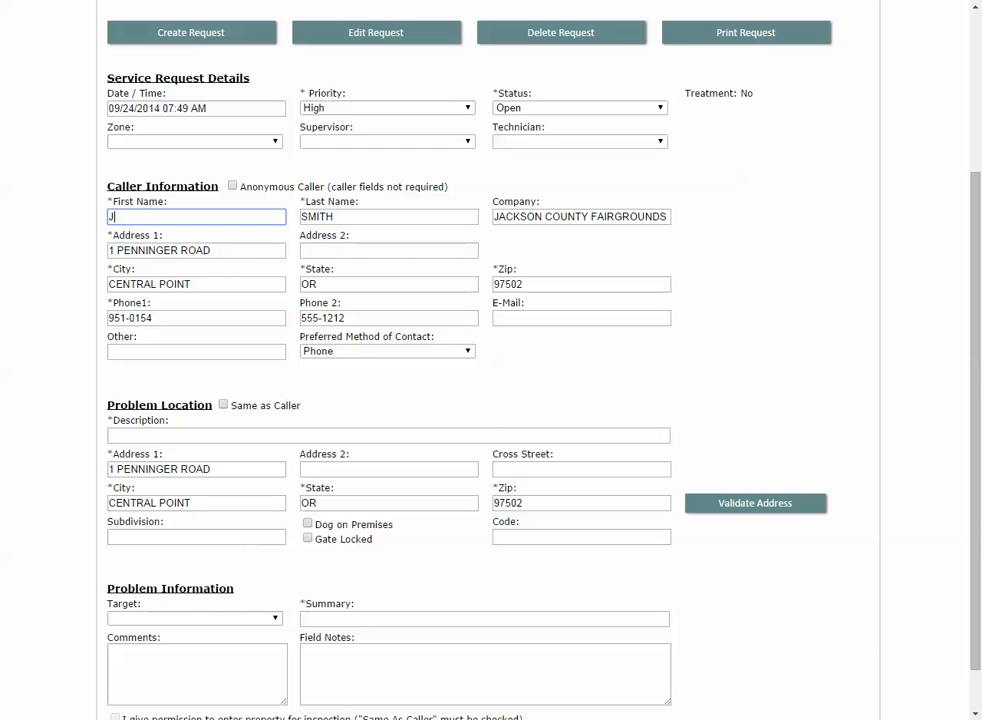
pyautogui.write('ackie')
pyautogui.click(200, 437)
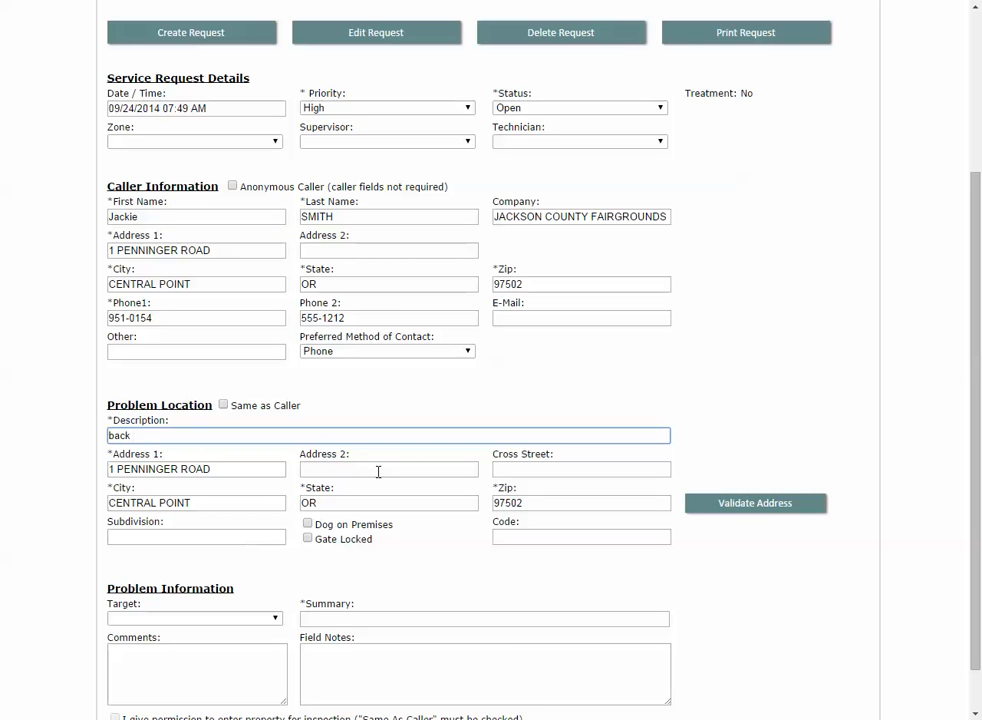
pyautogui.write('back pasture')
# Choose Mosquitoes as the target and enter the summary 'adult mosquitoes'
pyautogui.click(252, 619)
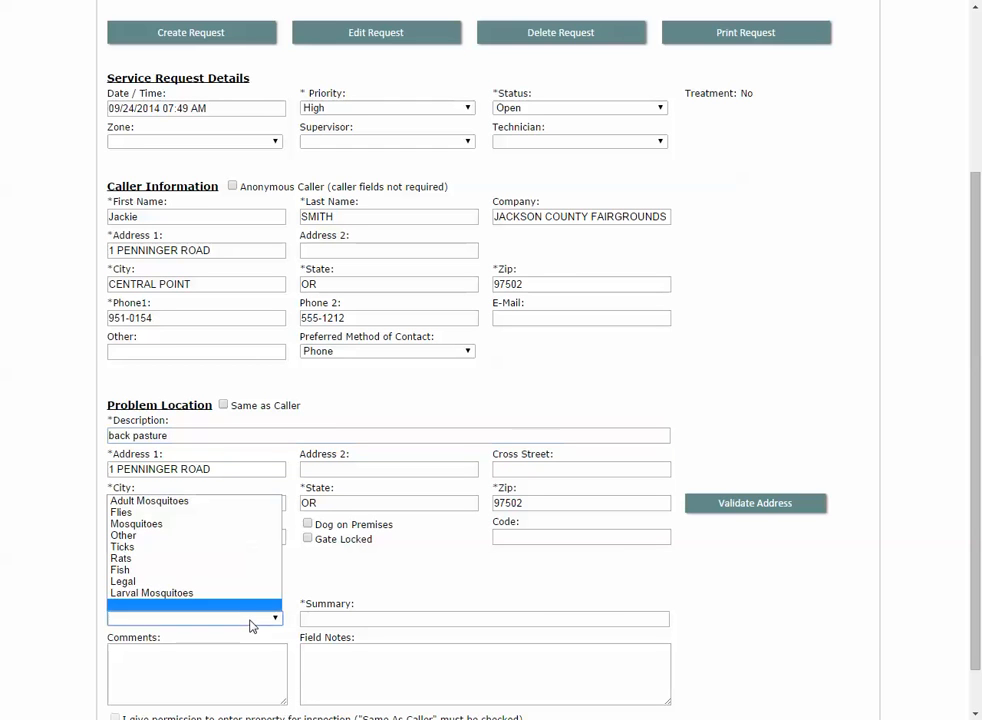
pyautogui.click(147, 523)
pyautogui.click(355, 620)
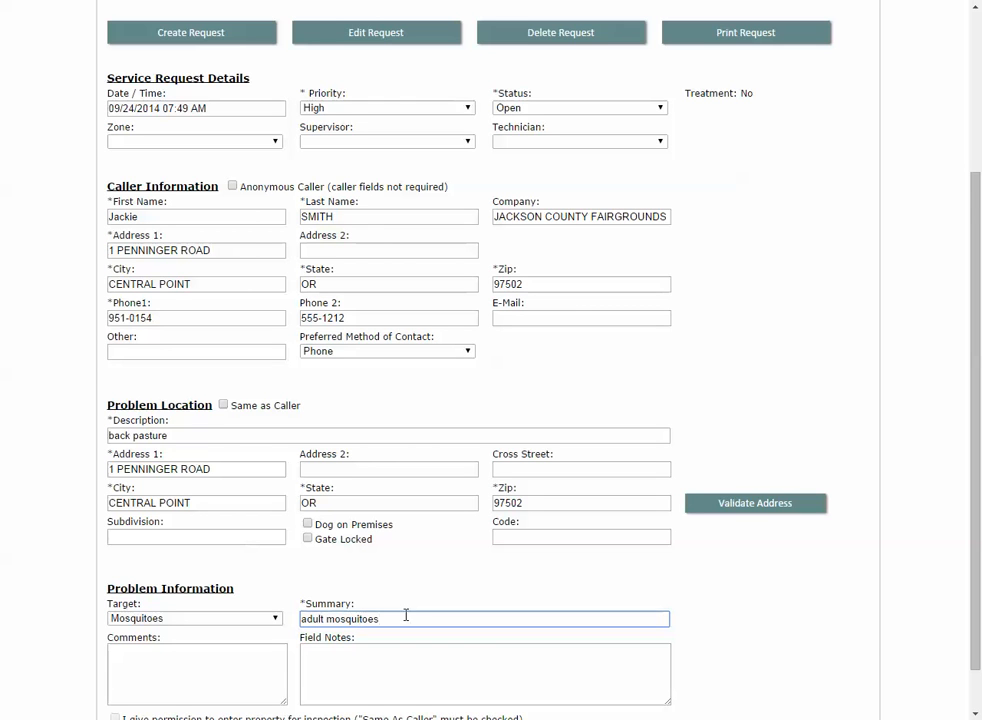
pyautogui.scroll(-2, 340, 650)
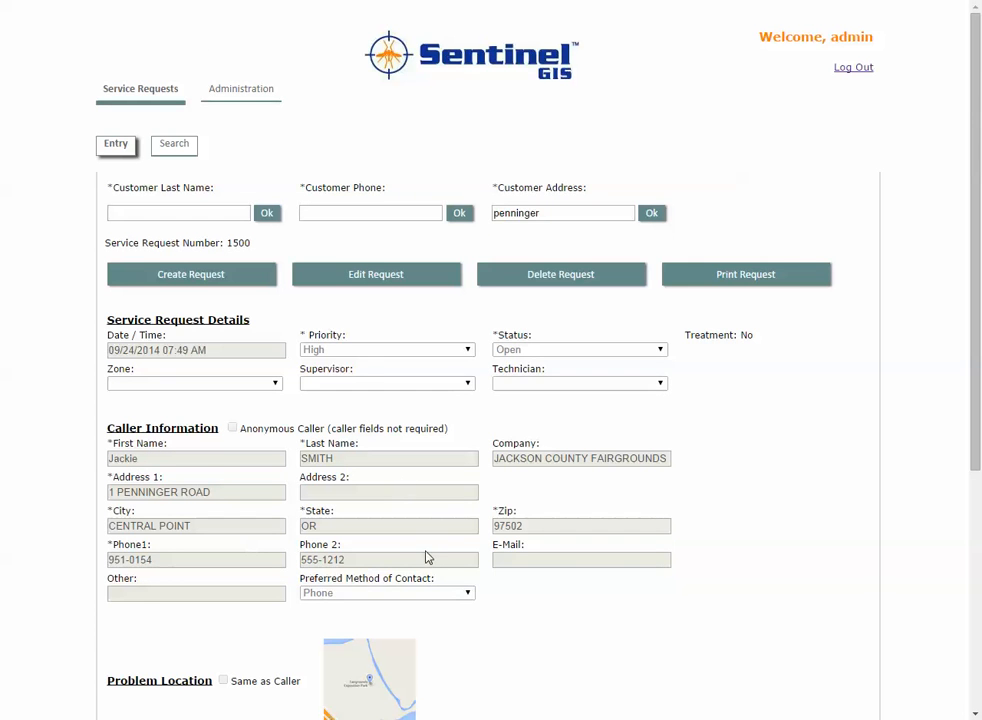
pyautogui.scroll(-3, 430, 557)
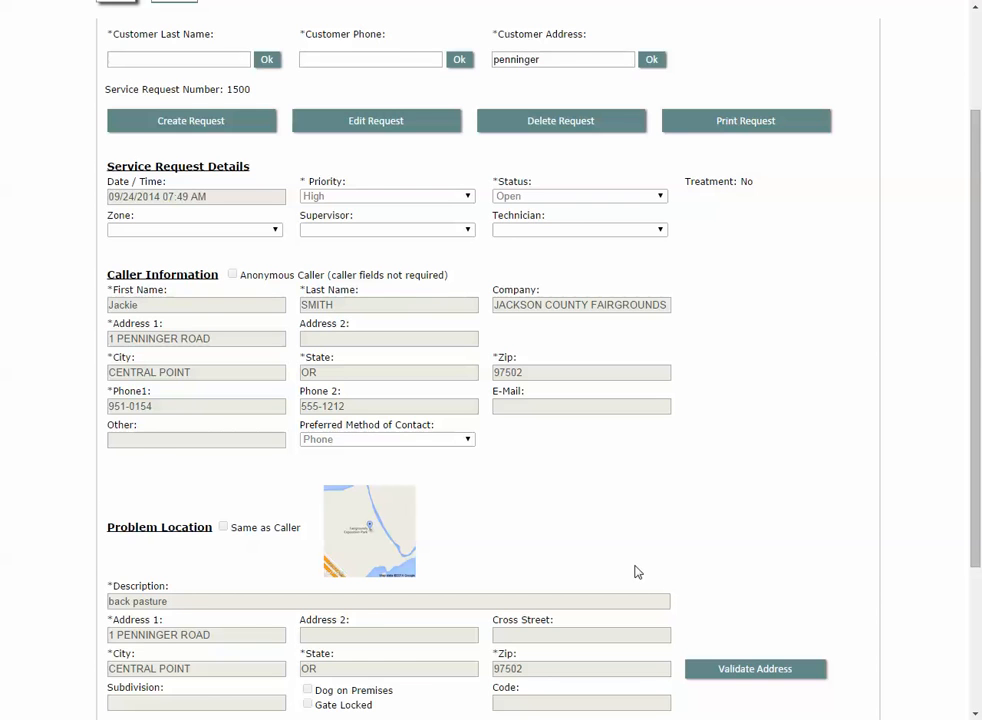
pyautogui.scroll(3, 636, 570)
pyautogui.scroll(-4, 526, 511)
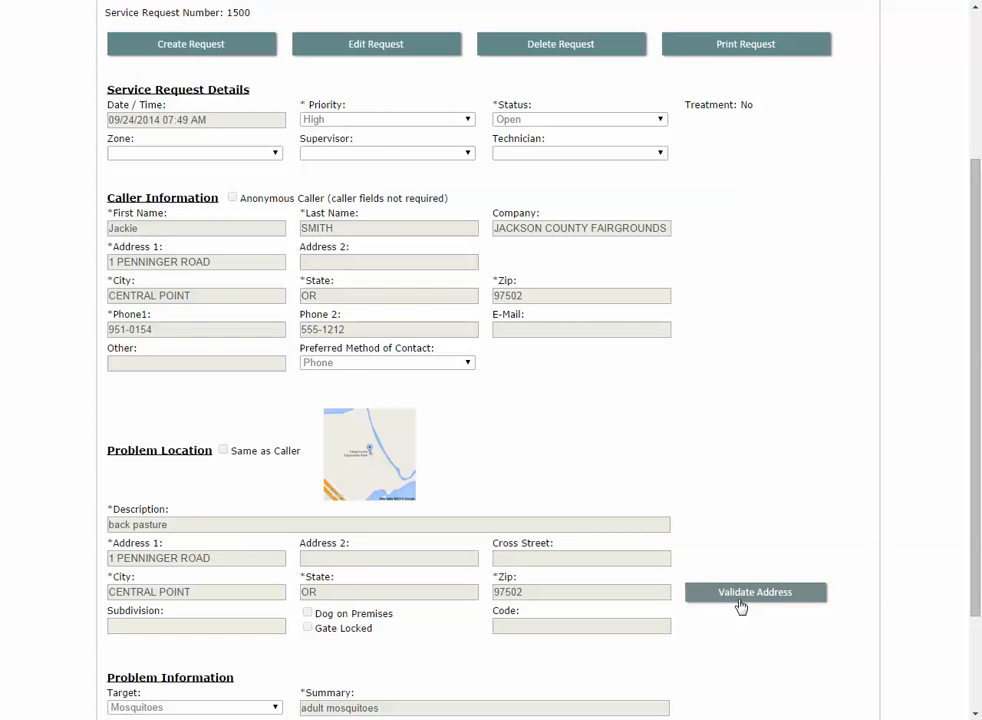
pyautogui.scroll(4, 649, 406)
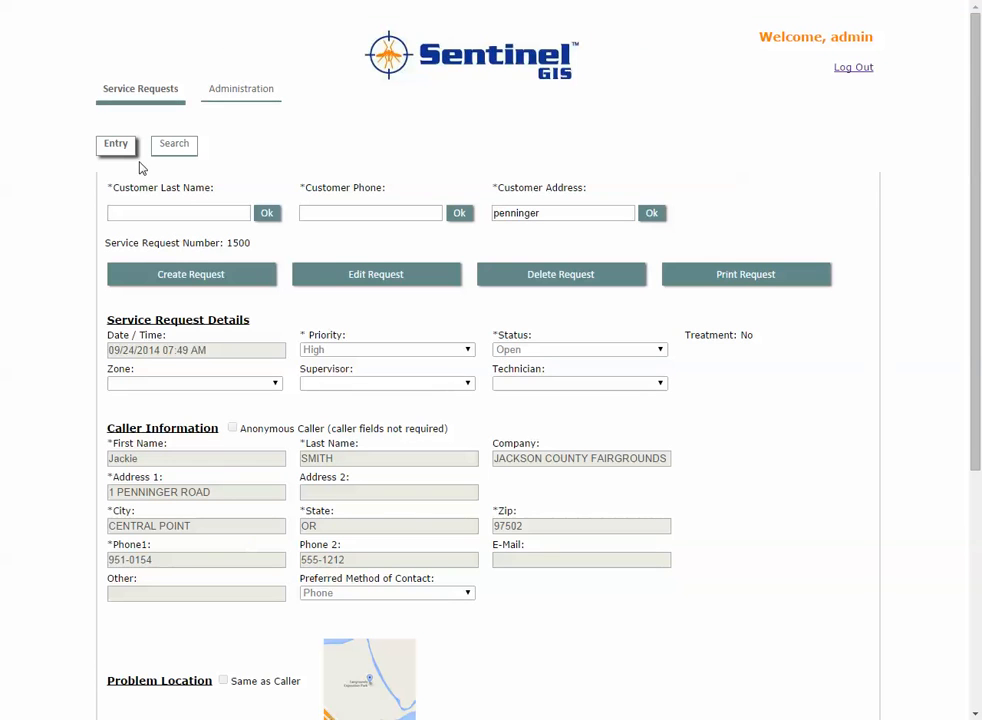
# Start a new request with Low priority and the caller marked Anonymous
pyautogui.click(230, 276)
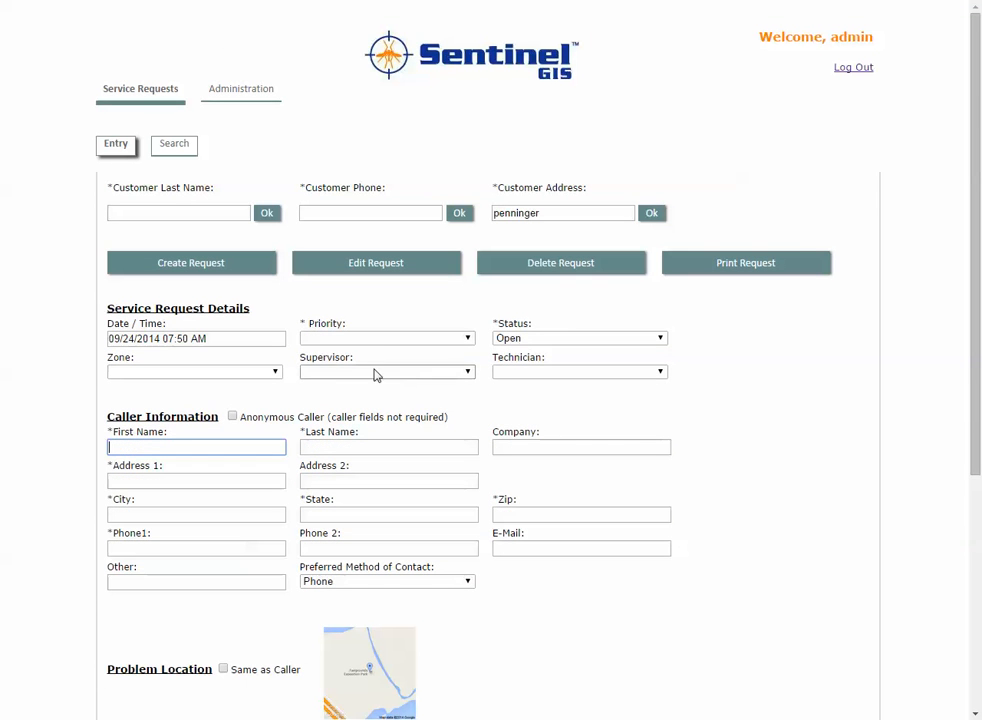
pyautogui.click(375, 338)
pyautogui.click(373, 351)
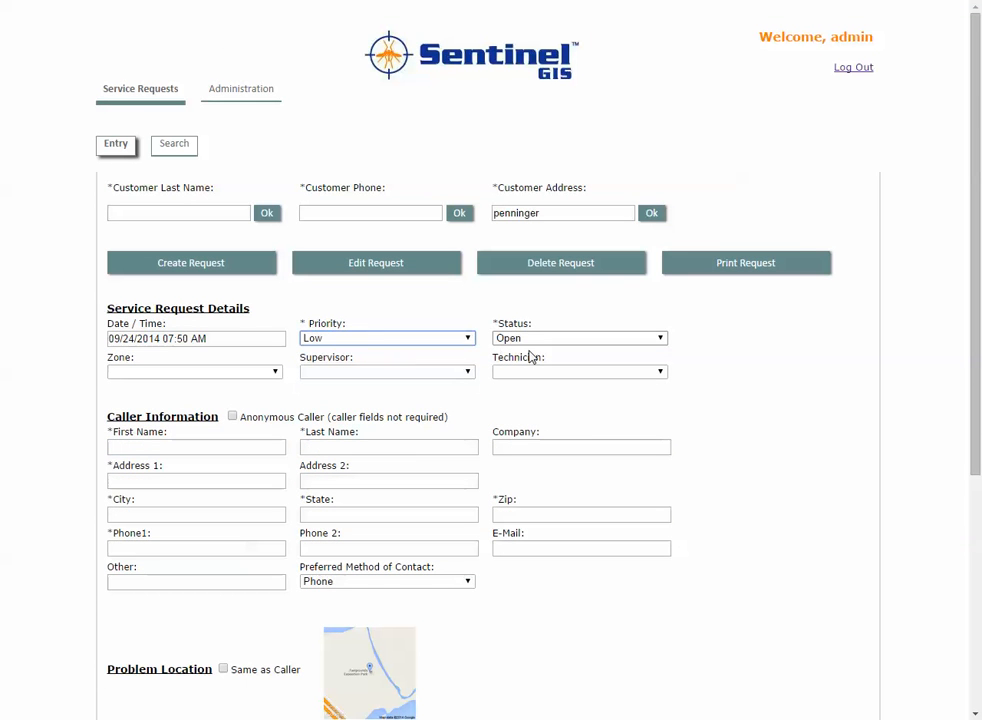
pyautogui.click(232, 416)
pyautogui.scroll(-3, 419, 447)
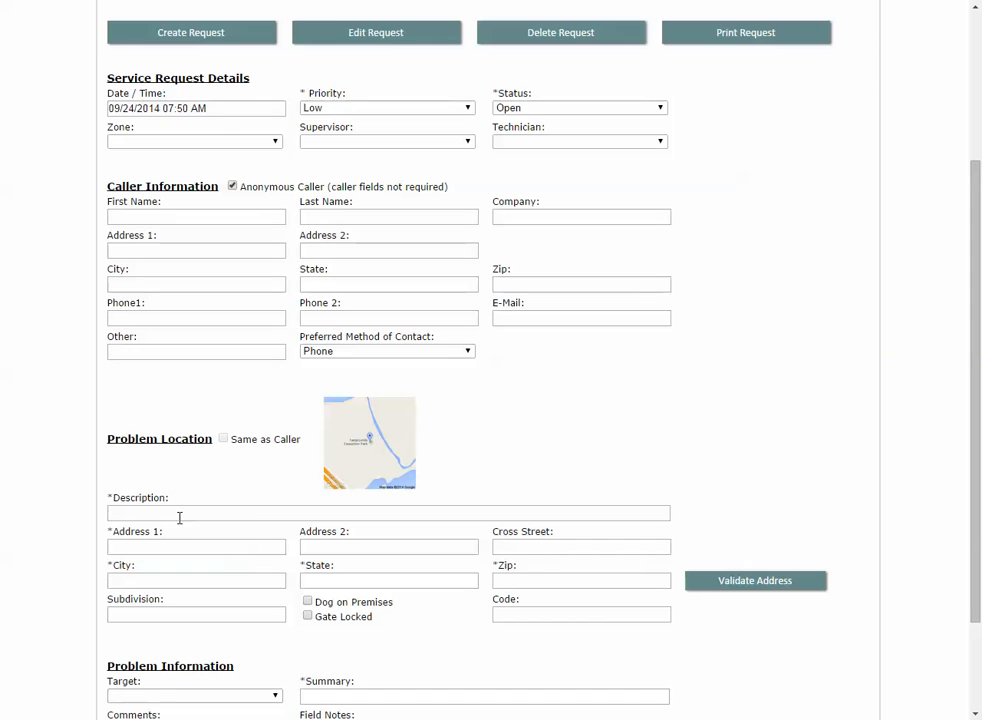
# Describe the location as 'back yard', enter its Jerome, ID street address and zip, and validate it
pyautogui.click(285, 513)
pyautogui.write('back yard')
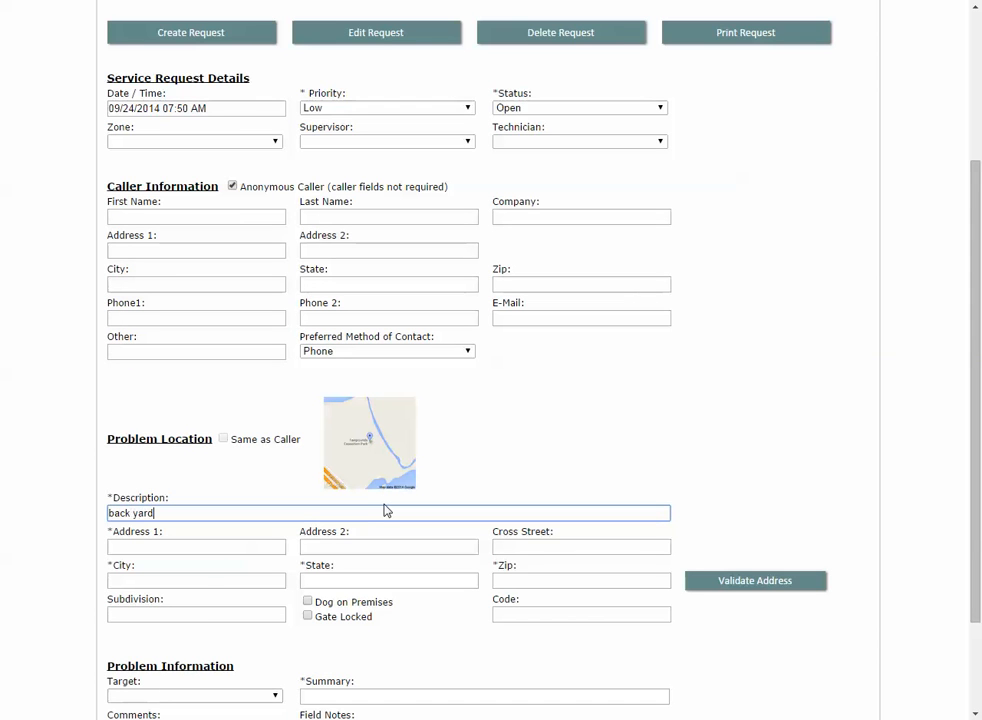
pyautogui.press('Tab')
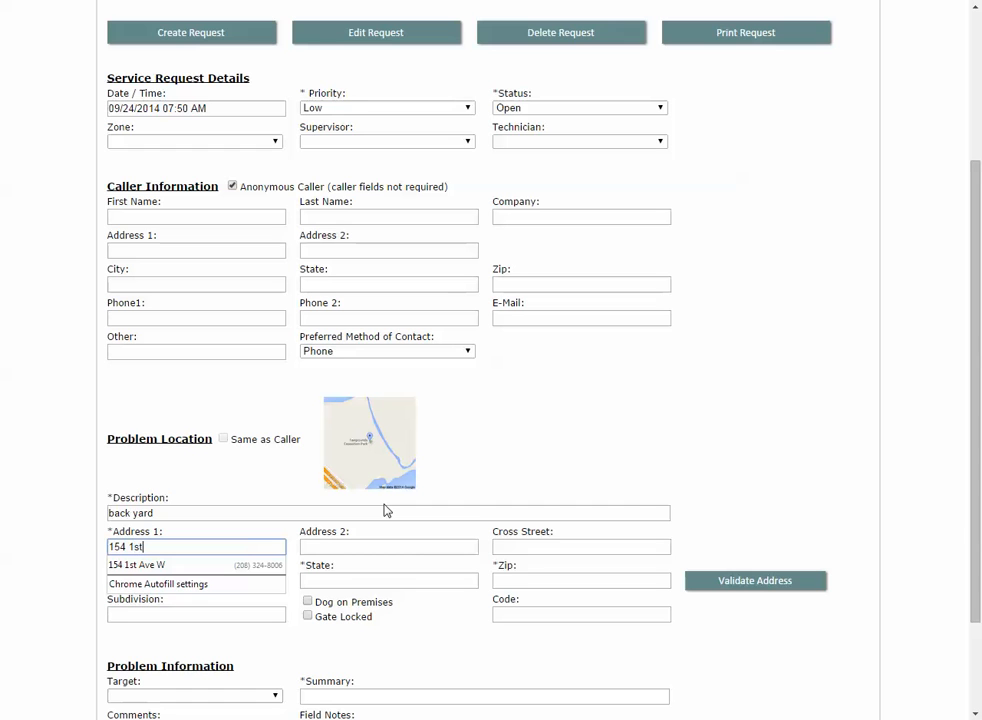
pyautogui.click(404, 551)
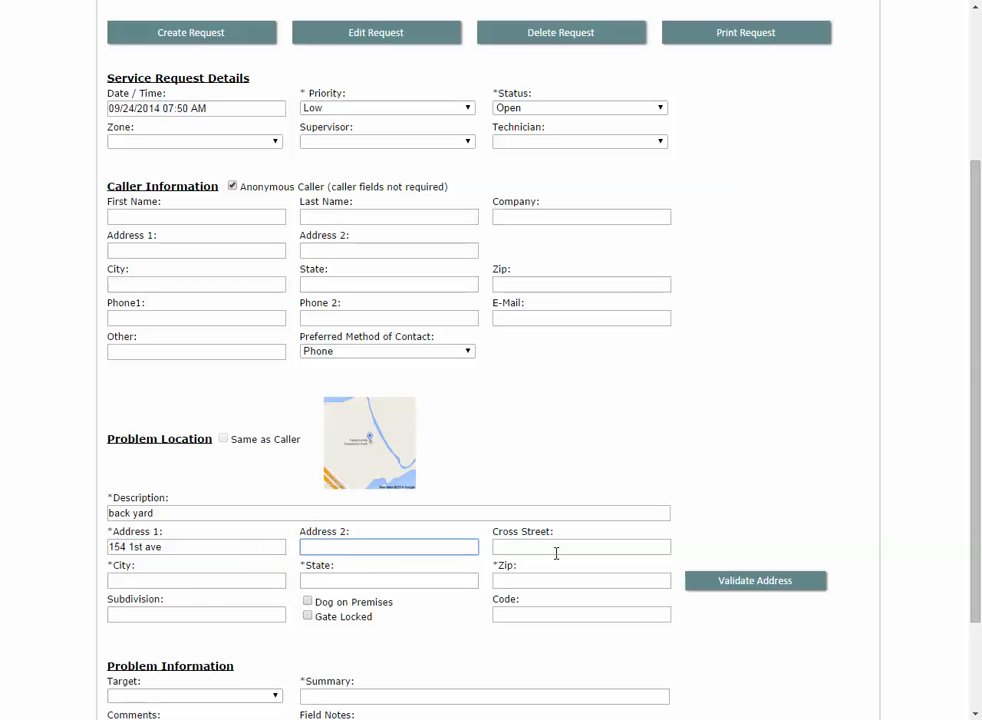
pyautogui.click(180, 581)
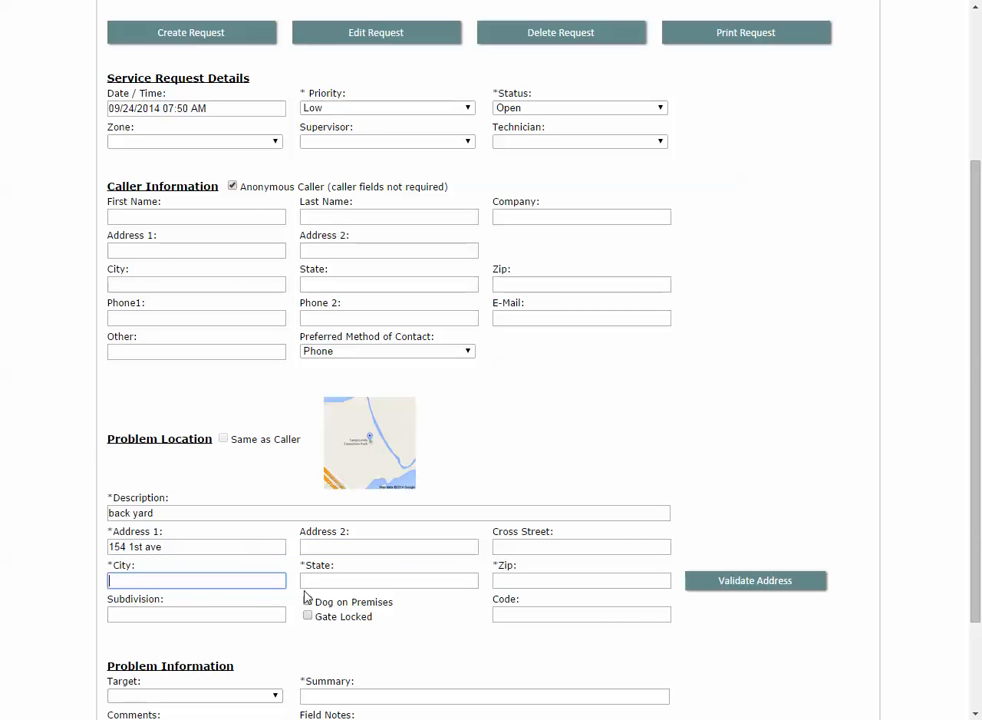
pyautogui.write('Jerome')
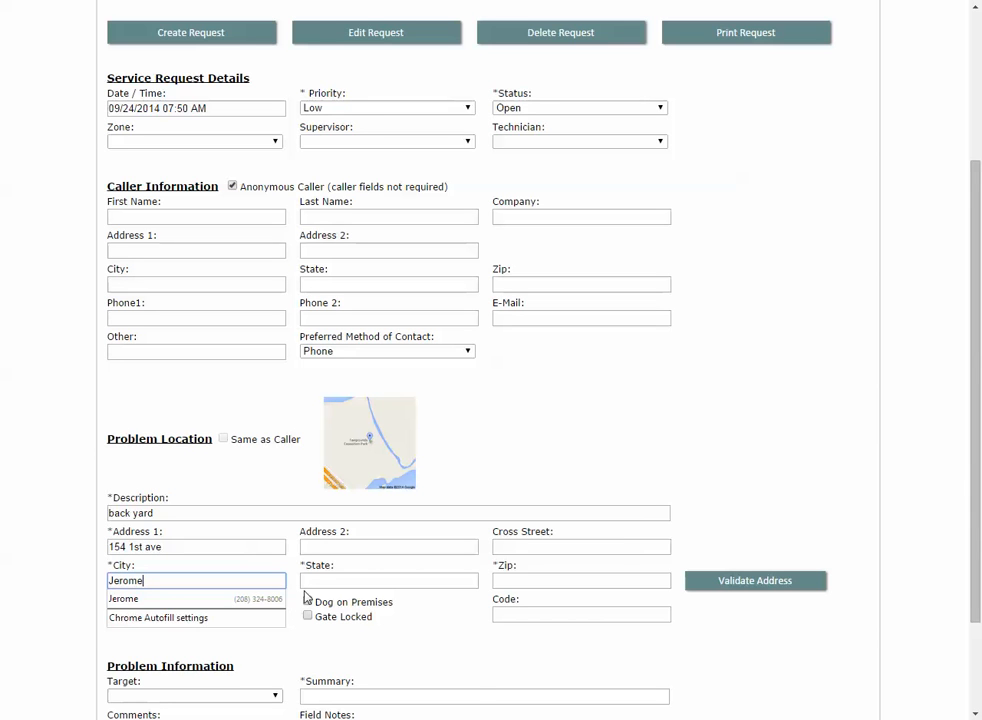
pyautogui.press('Tab')
pyautogui.write('ID')
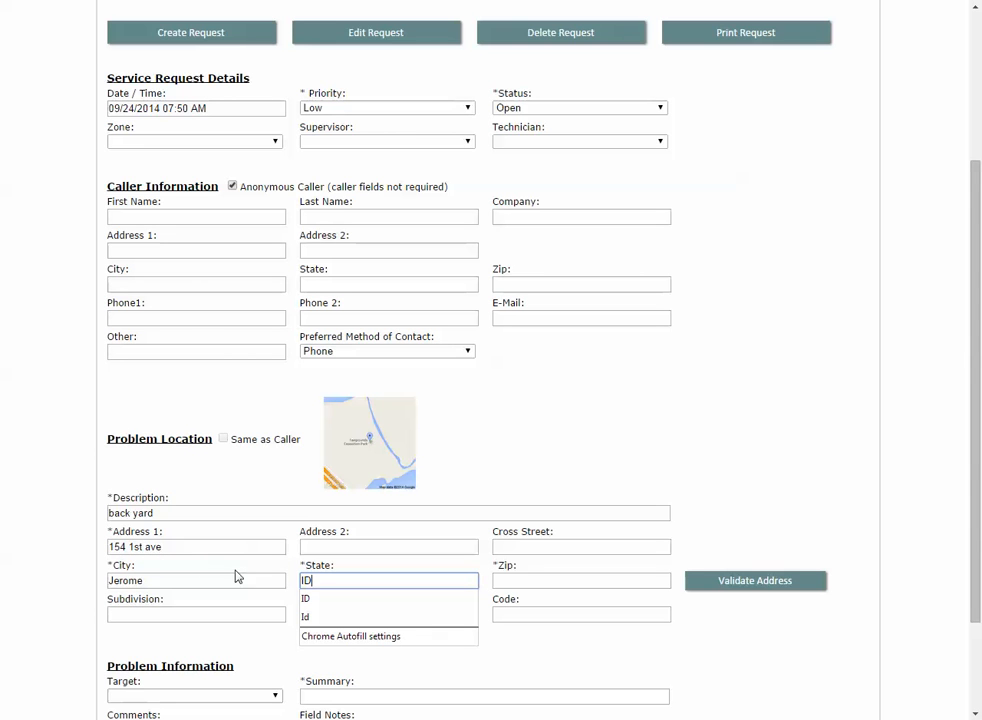
pyautogui.click(616, 581)
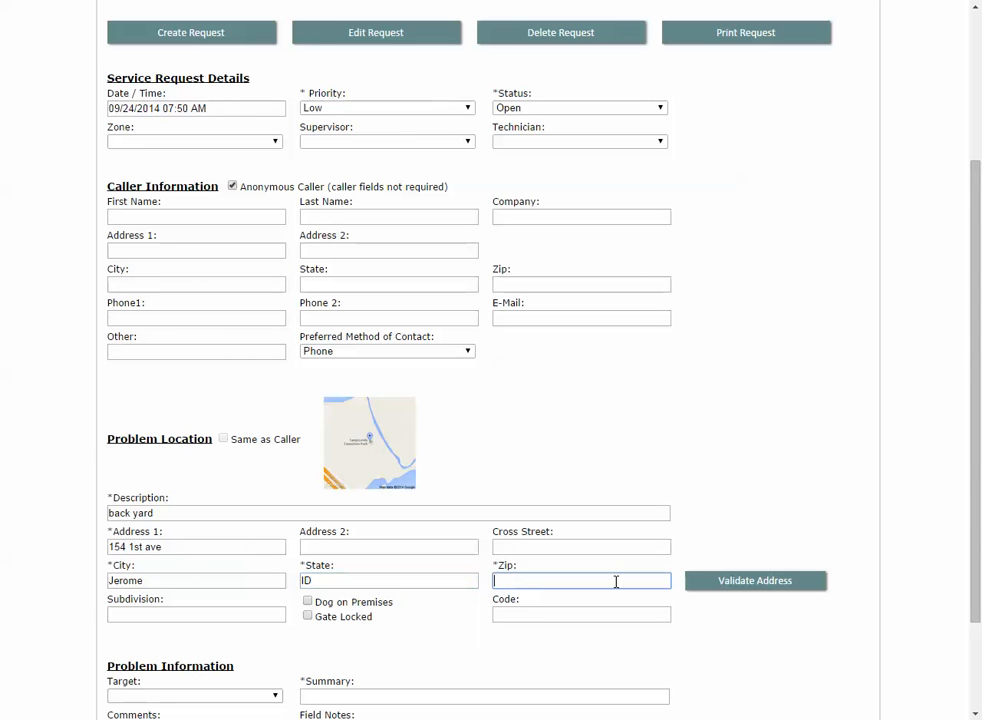
pyautogui.write('83338')
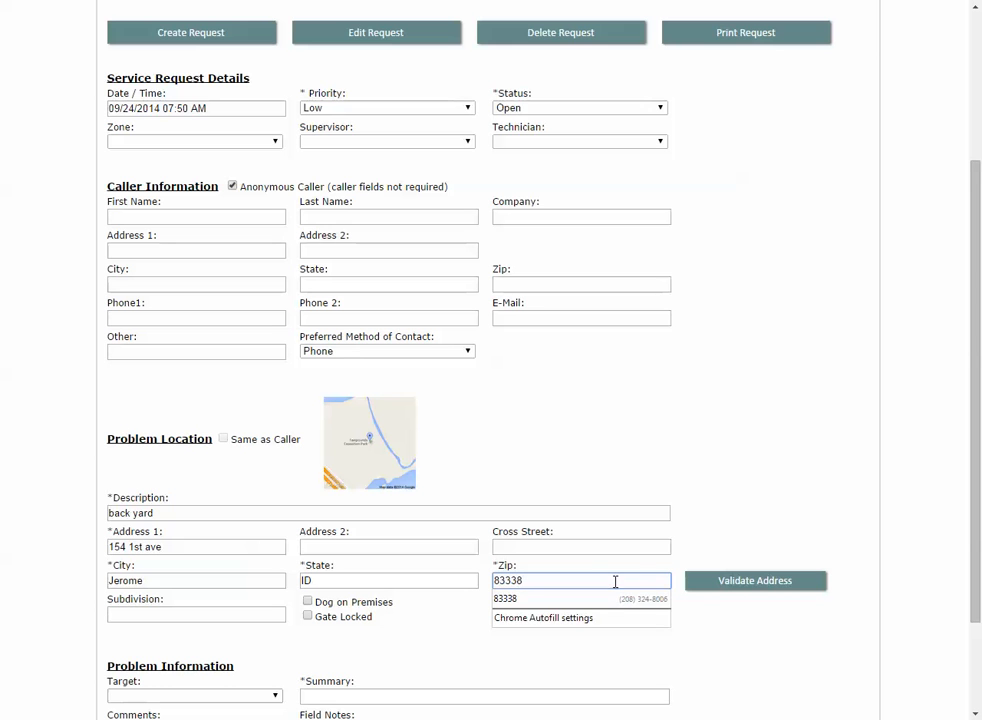
pyautogui.click(736, 589)
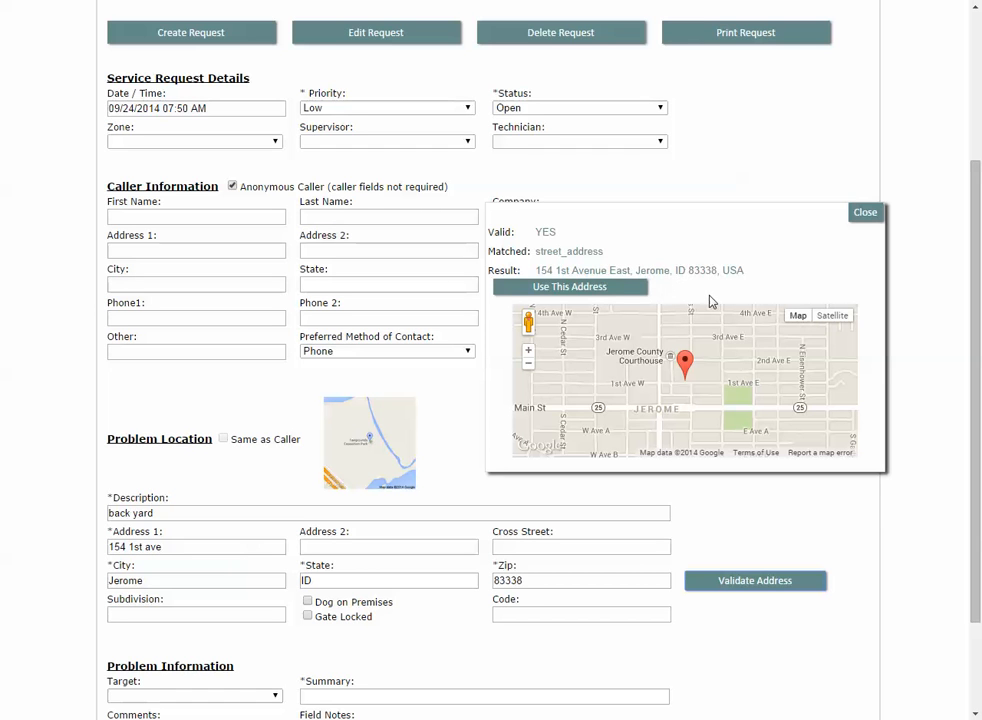
# Accept the validated address match for the problem location
pyautogui.click(587, 291)
pyautogui.scroll(-3, 400, 448)
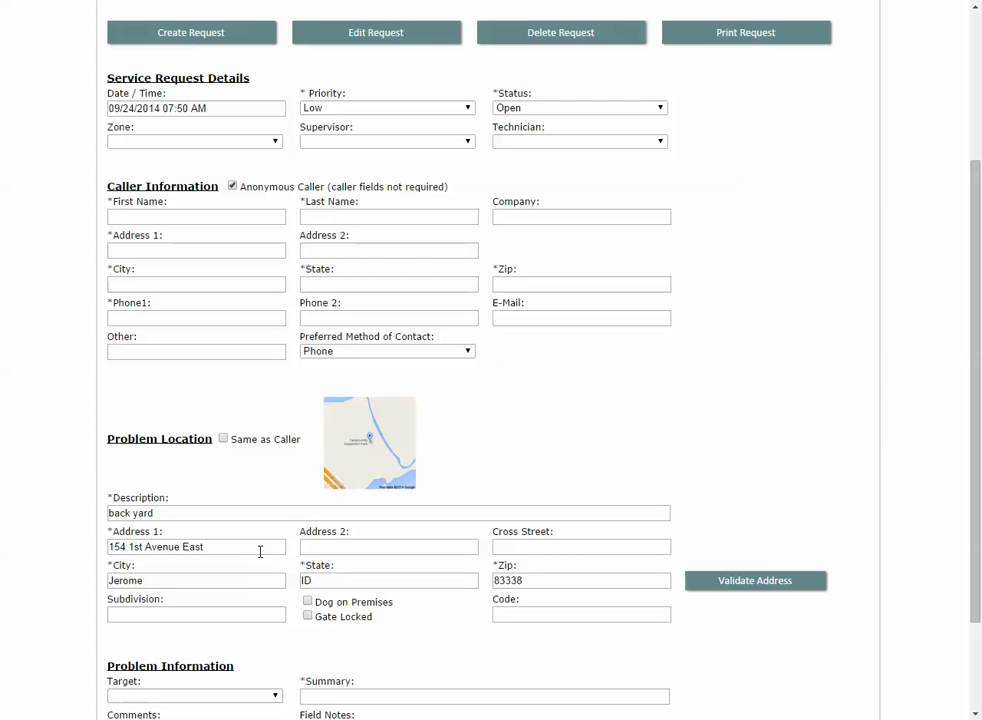
pyautogui.scroll(-1, 260, 552)
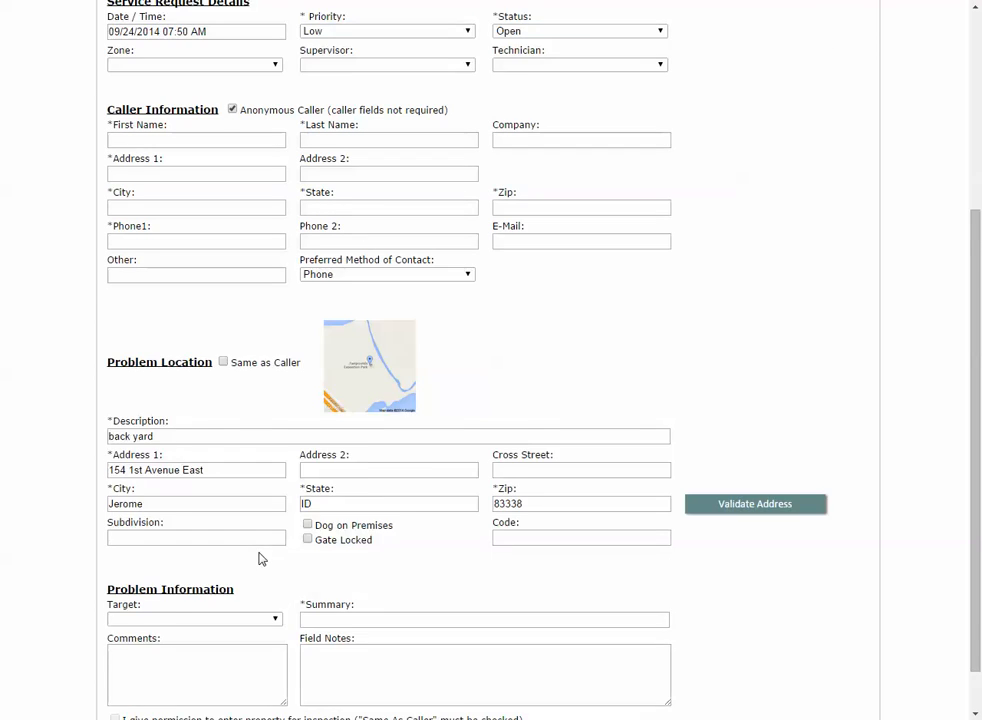
pyautogui.scroll(-1, 261, 559)
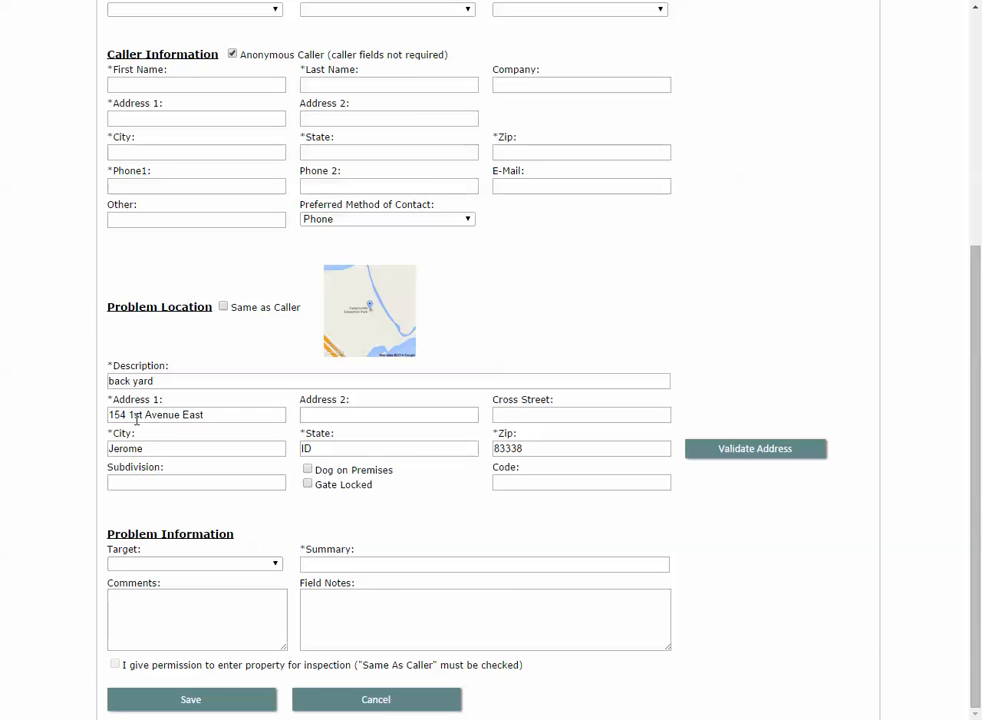
pyautogui.click(208, 414)
pyautogui.moveTo(212, 416); pyautogui.dragTo(147, 422)
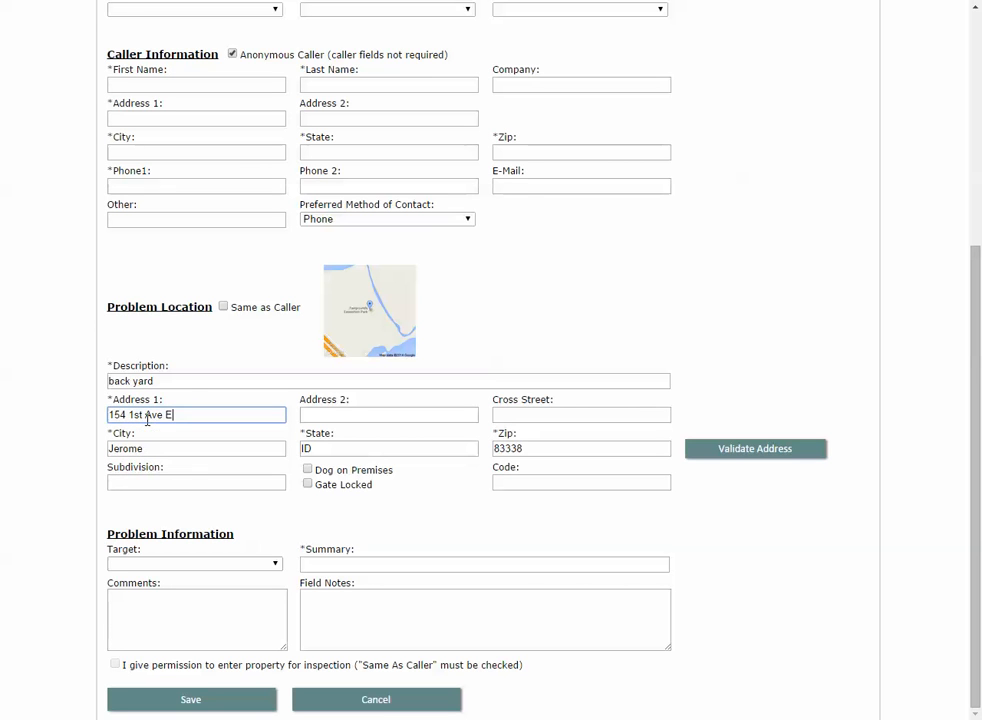
pyautogui.doubleClick(168, 415)
pyautogui.press('BackSpace')
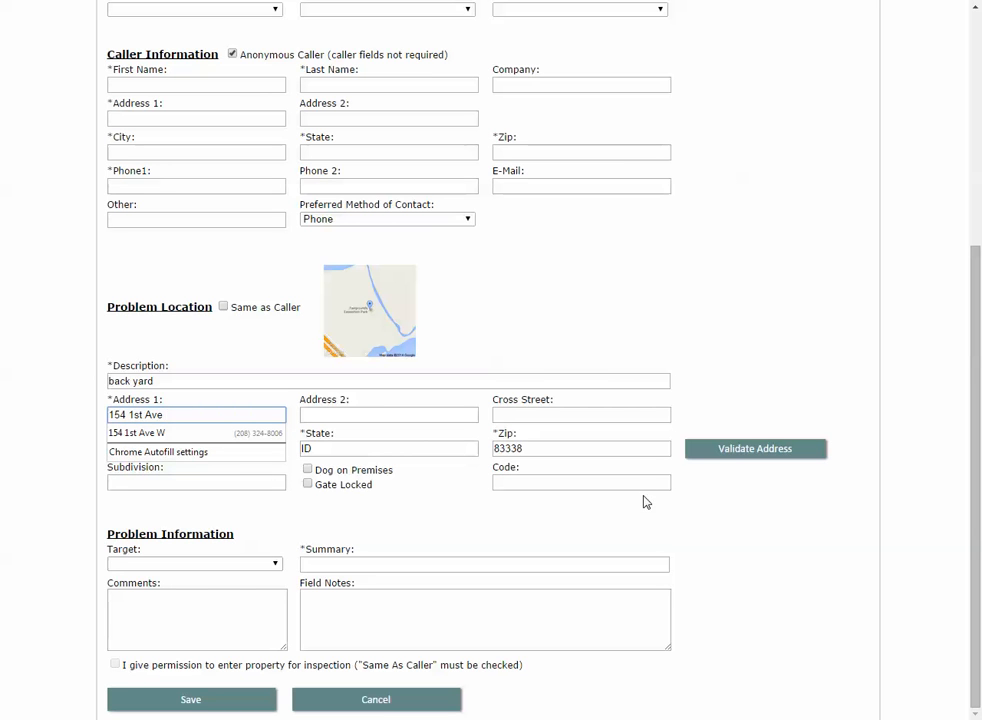
pyautogui.click(260, 384)
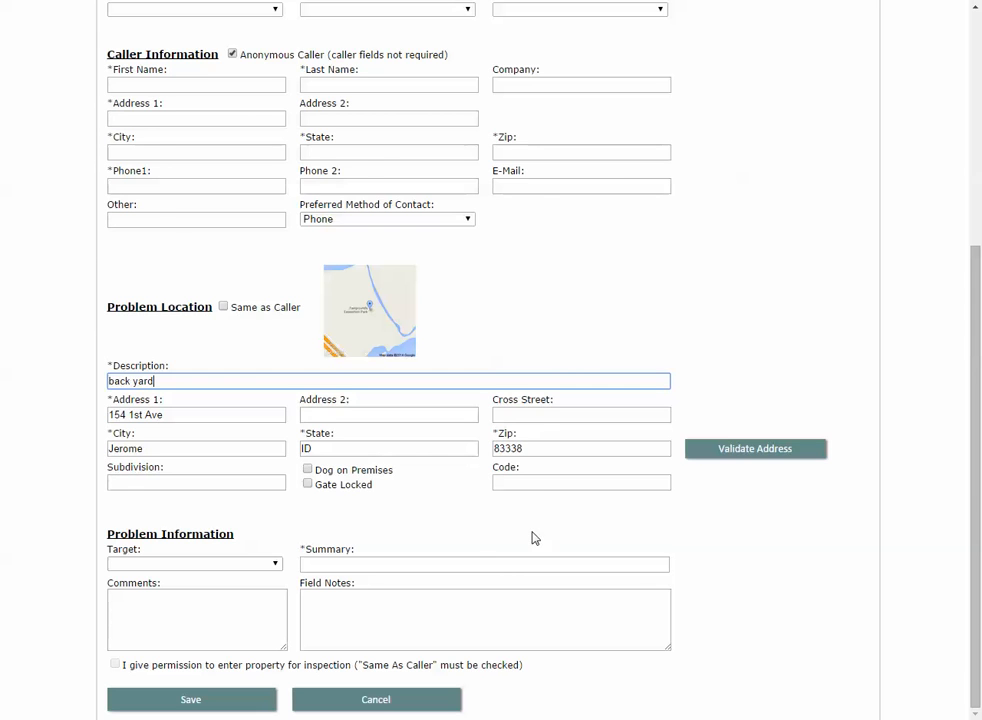
pyautogui.scroll(5, 533, 538)
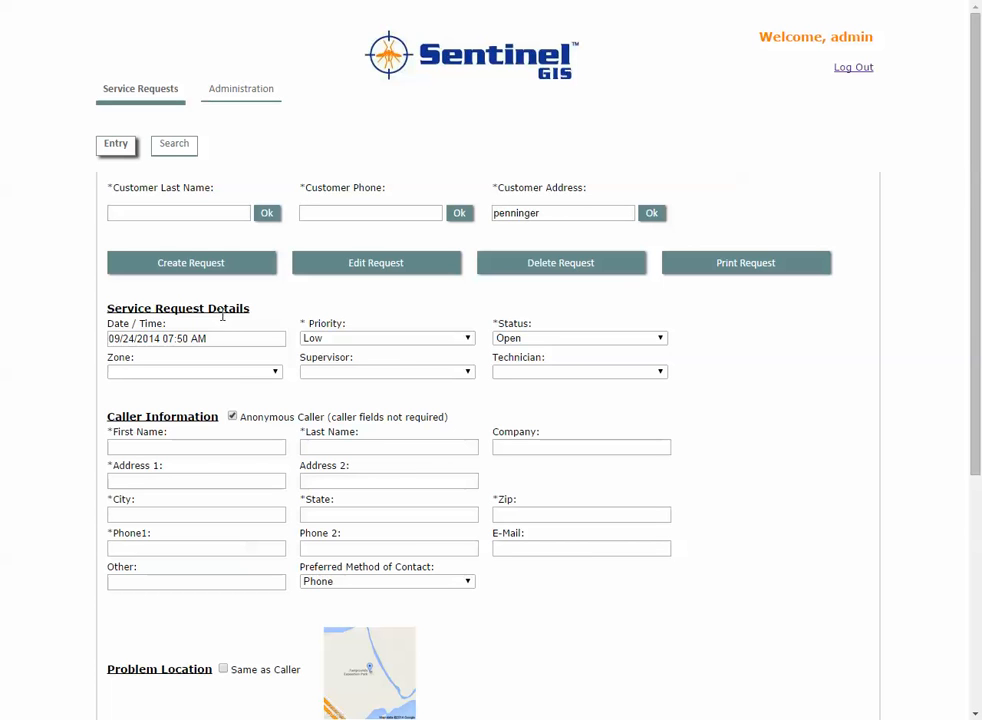
pyautogui.scroll(-2, 581, 416)
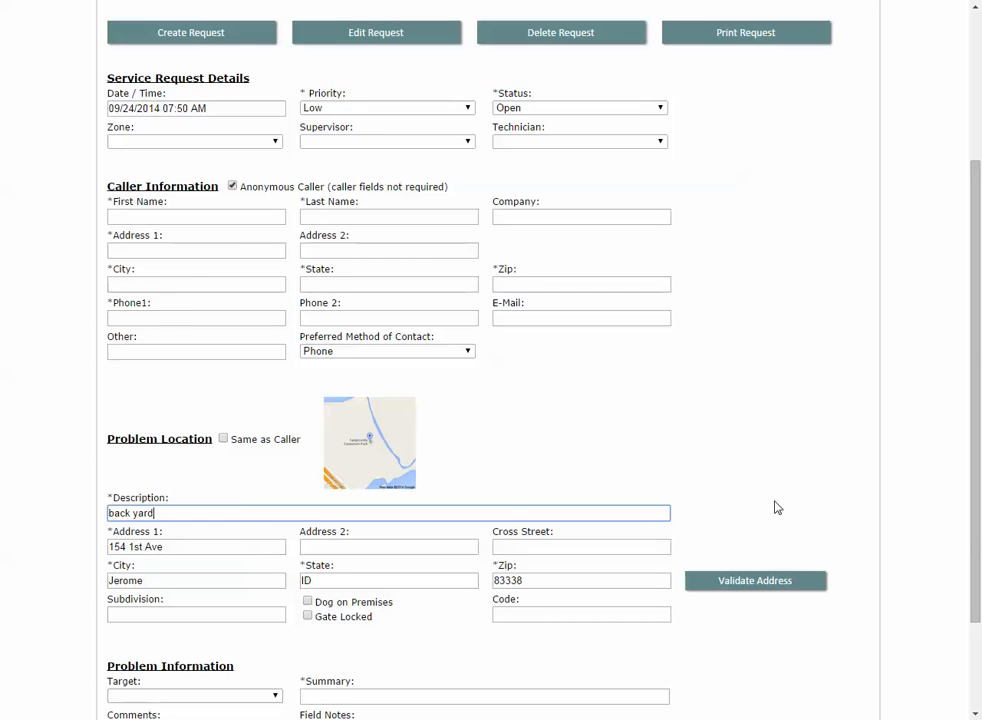
pyautogui.scroll(1, 777, 508)
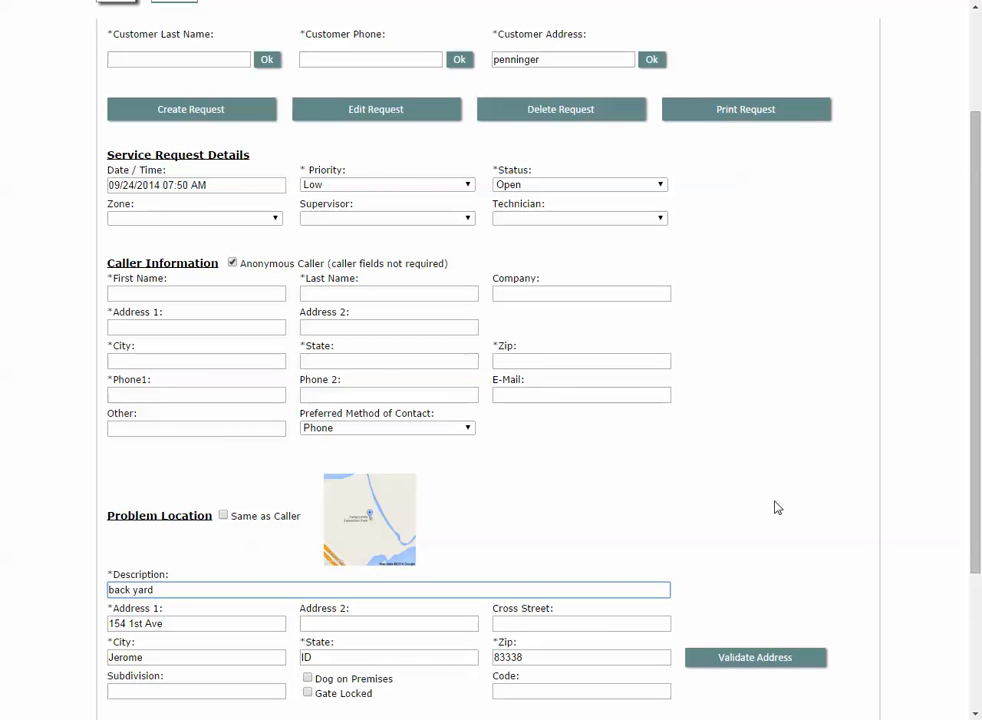